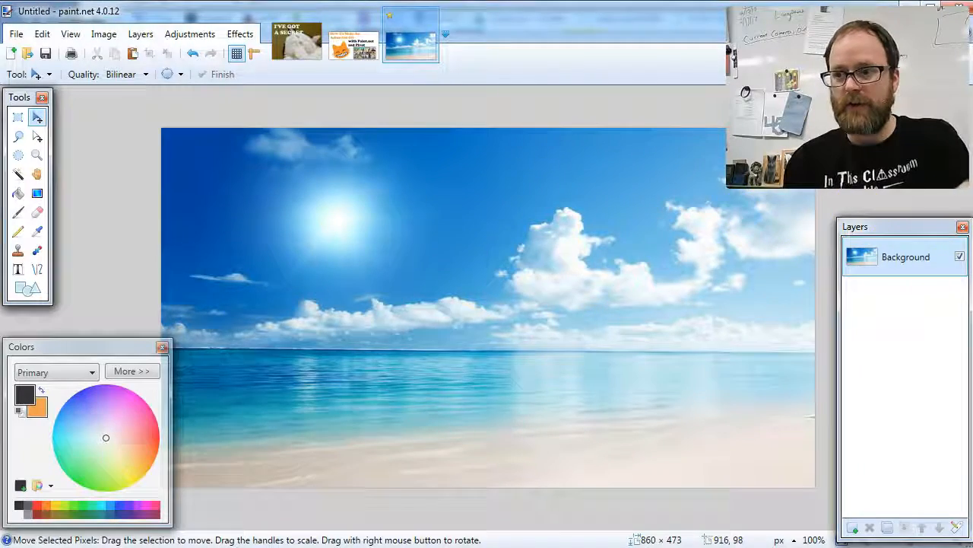
# Copy the picture of Homer in the white ice-cream uniform from the browser's image search, then return to paint.net
pyautogui.hotkey('alt', 'Tab')
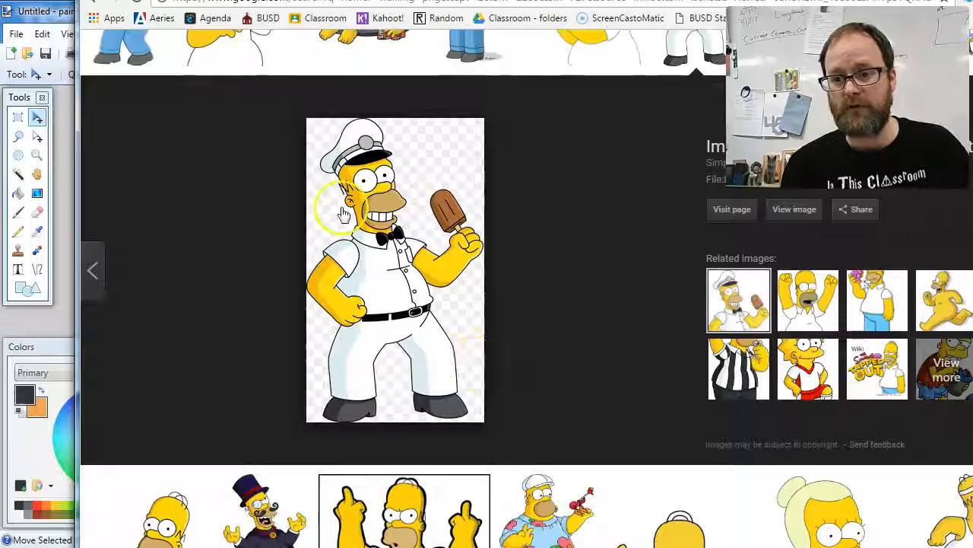
pyautogui.rightClick(381, 238)
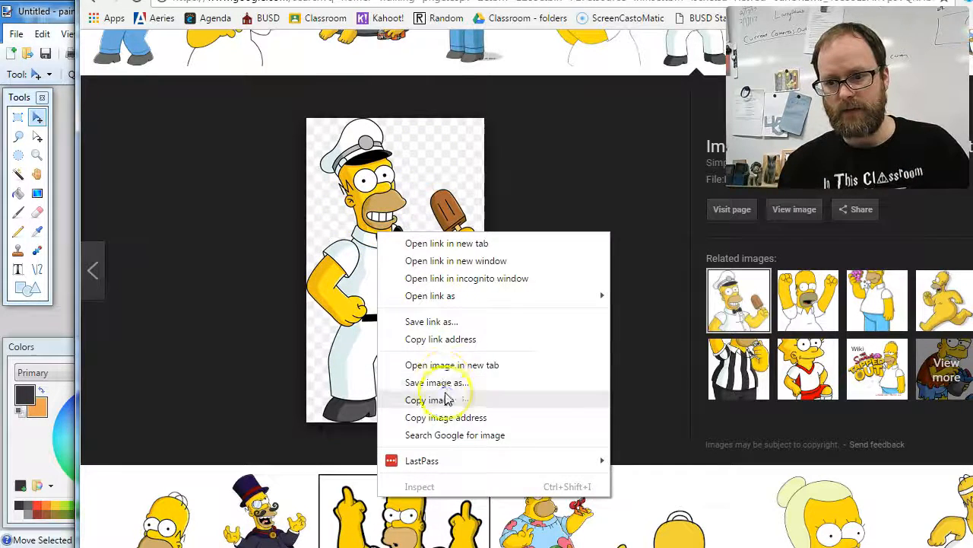
pyautogui.click(447, 399)
pyautogui.click(48, 13)
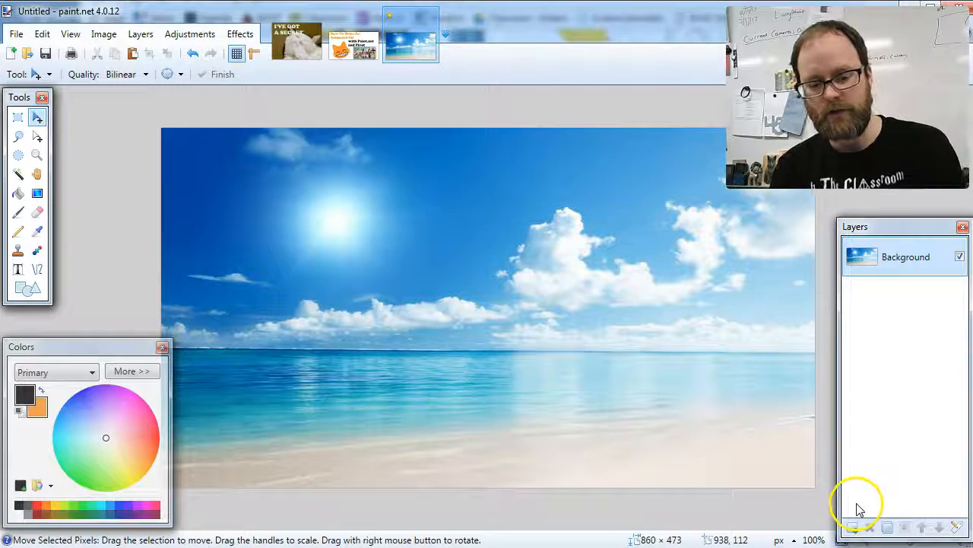
# Paste the copied character onto a new layer and place it at the beach image's left edge, at about 13, 68
pyautogui.click(853, 527)
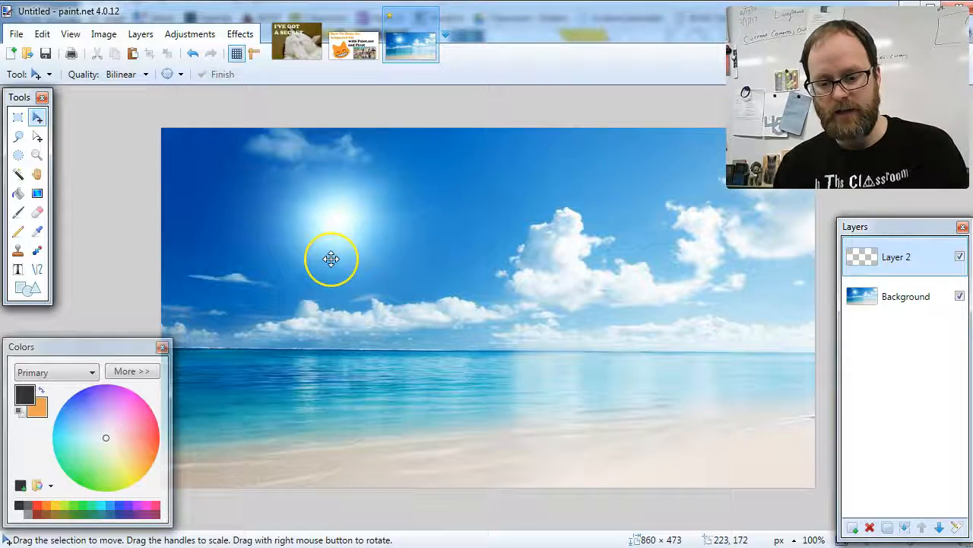
pyautogui.hotkey('ctrl', 'v')
pyautogui.moveTo(209, 291); pyautogui.dragTo(294, 334)
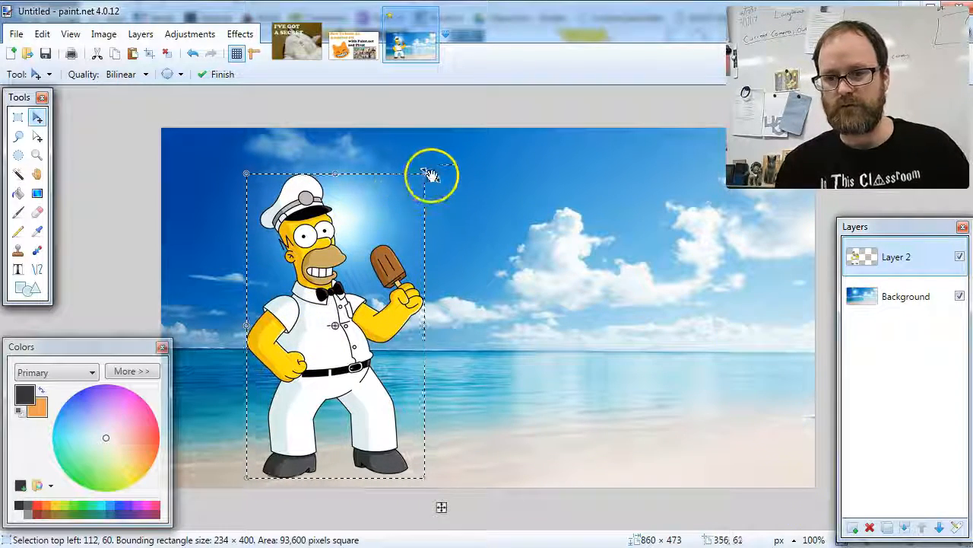
pyautogui.moveTo(322, 347); pyautogui.dragTo(245, 353)
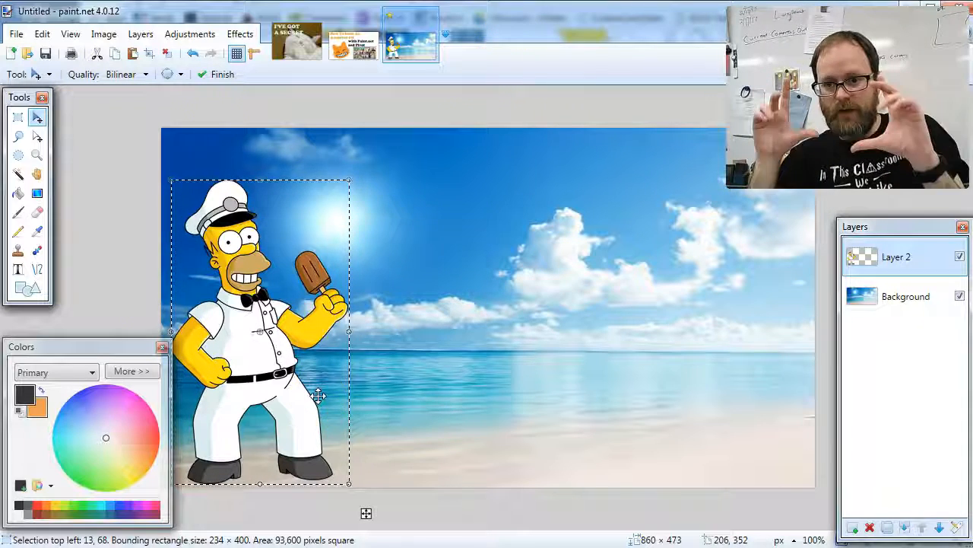
# Save the first frame to the Desktop as a flattened JPEG named h1
pyautogui.click(16, 33)
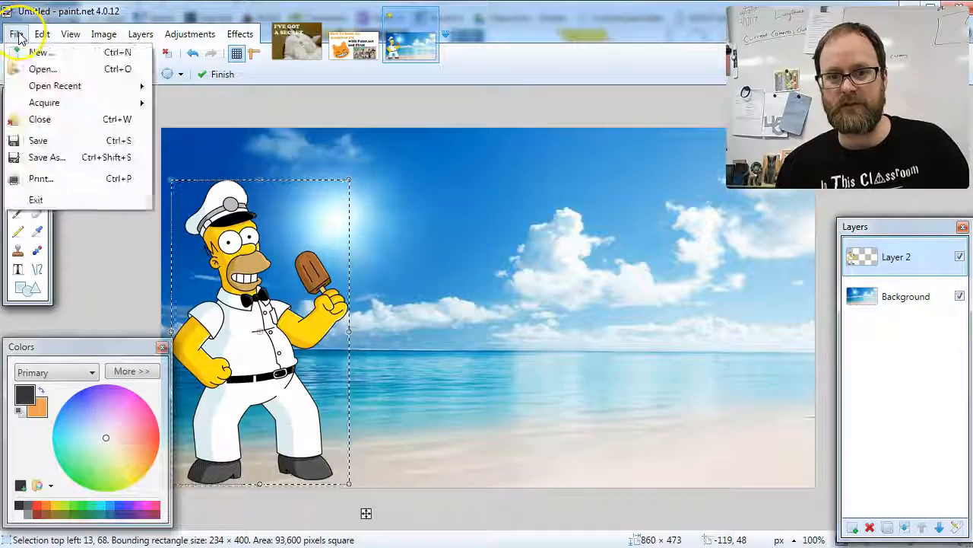
pyautogui.click(61, 159)
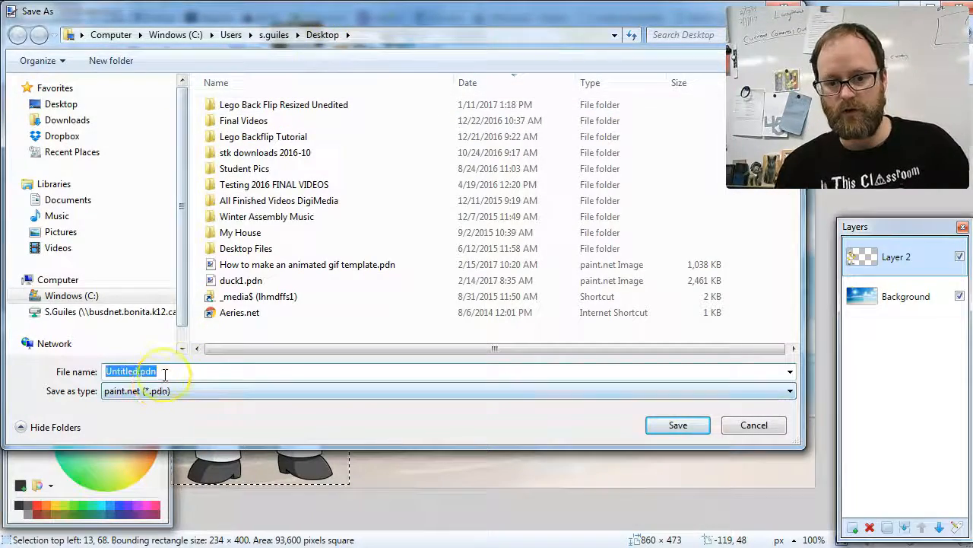
pyautogui.write('h1')
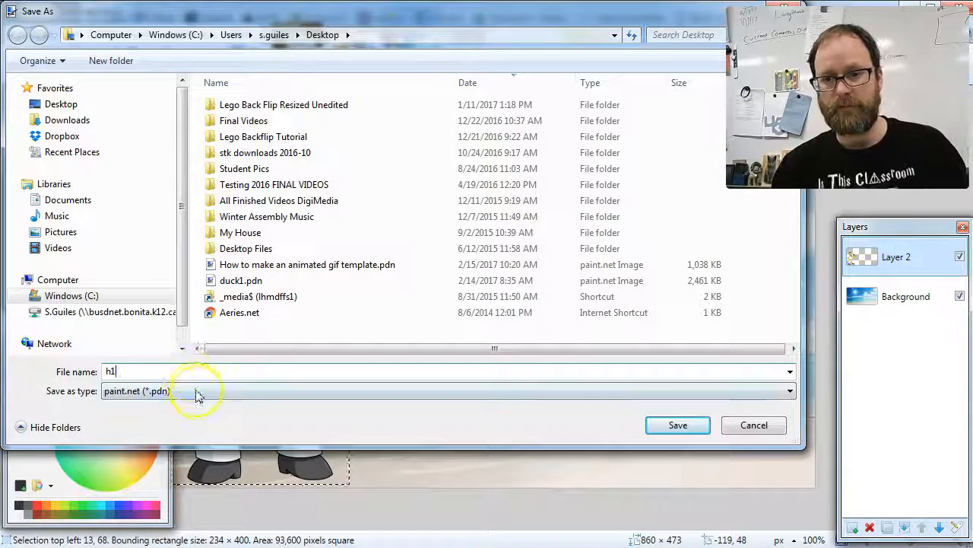
pyautogui.click(196, 395)
pyautogui.click(183, 439)
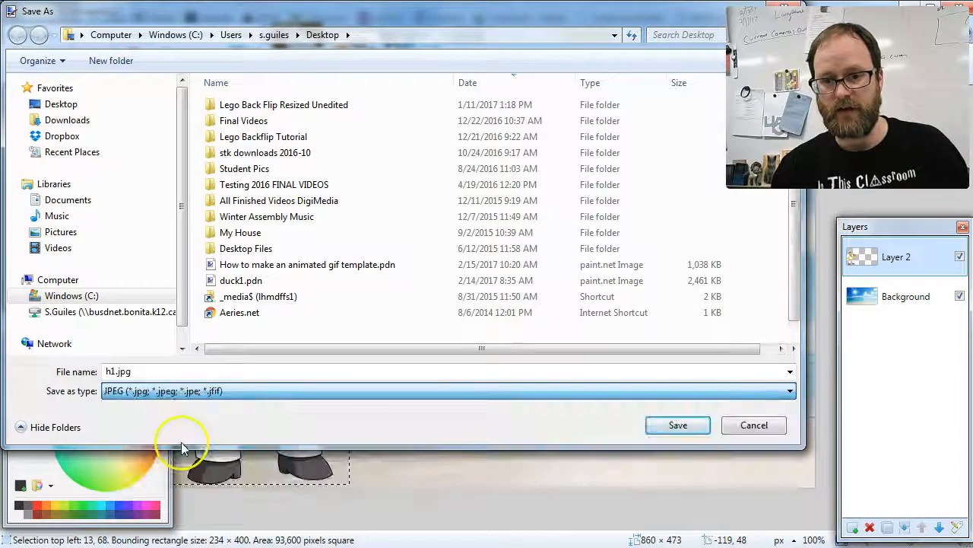
pyautogui.click(673, 427)
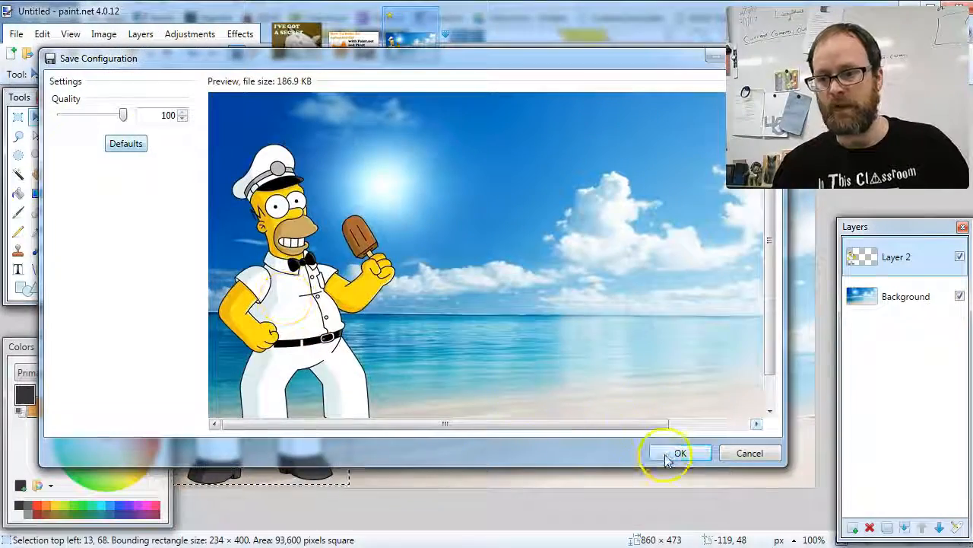
pyautogui.click(673, 454)
pyautogui.click(453, 328)
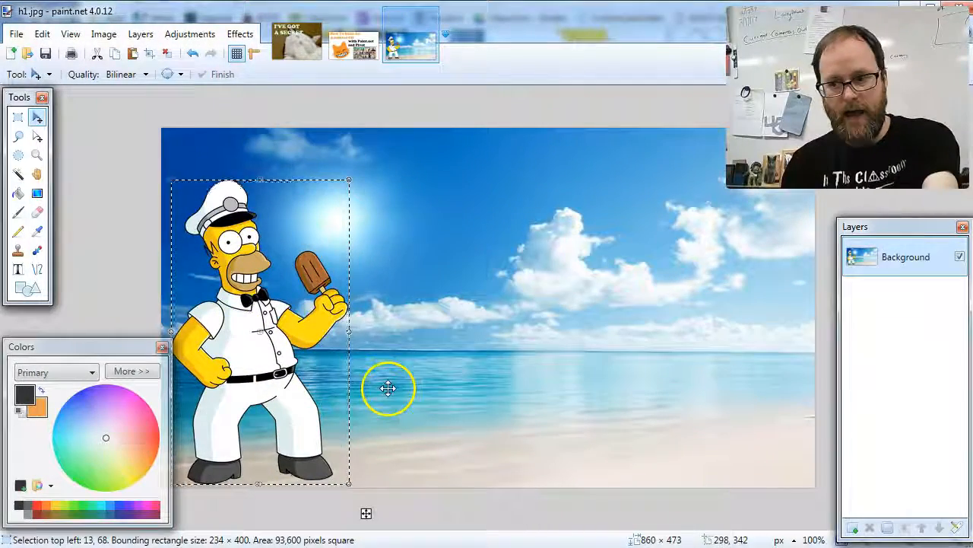
# Undo the flattening and move the character on Layer 2 a little to the right, to about 126, 67
pyautogui.moveTo(894, 238); pyautogui.dragTo(864, 236)
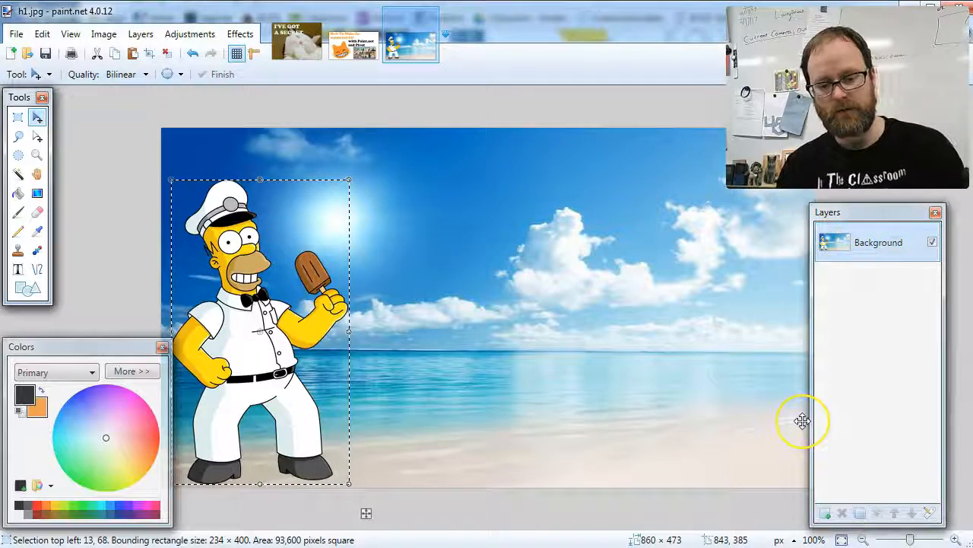
pyautogui.hotkey('ctrl', 'shift', 'n')
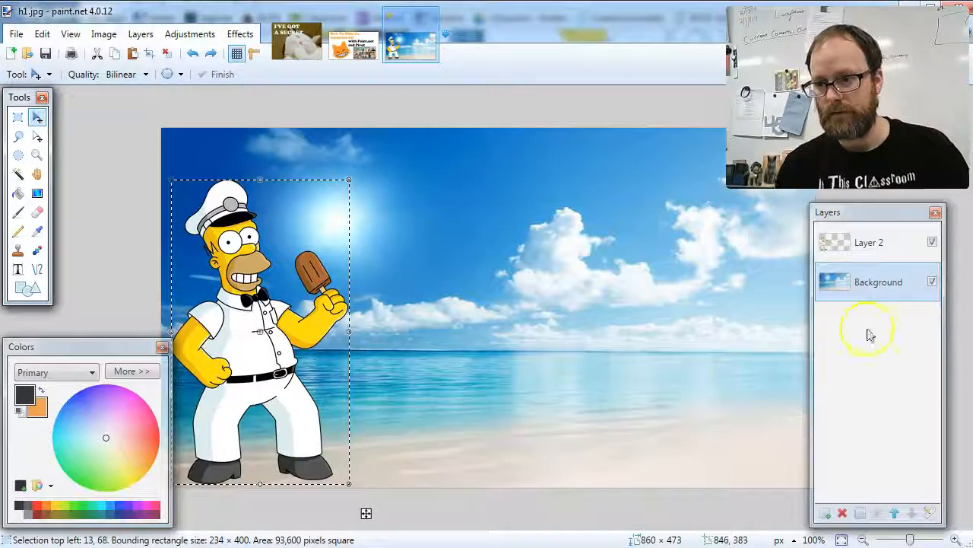
pyautogui.click(891, 246)
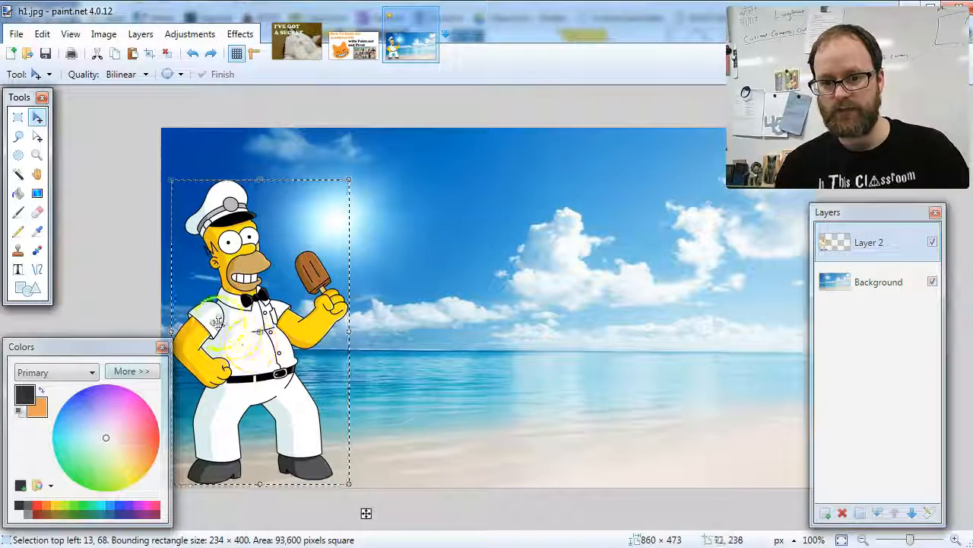
pyautogui.moveTo(246, 350); pyautogui.dragTo(332, 348)
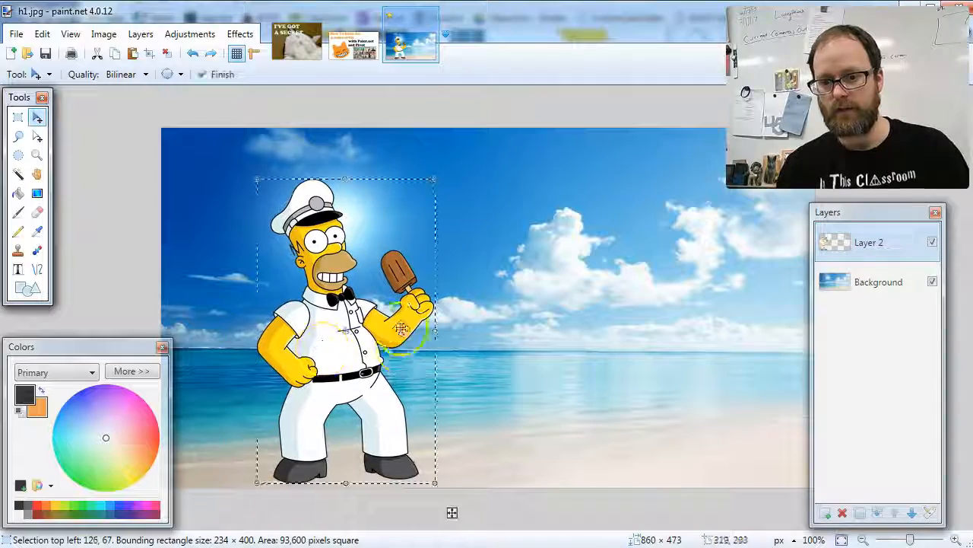
# Save the second frame to the Desktop as a flattened JPEG named h2
pyautogui.hotkey('ctrl', 'shift', 's')
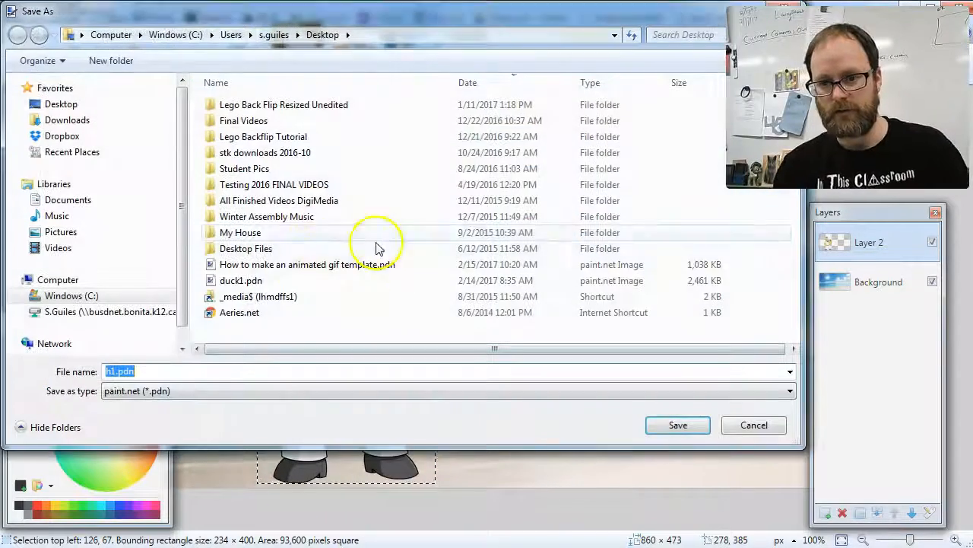
pyautogui.click(196, 392)
pyautogui.click(168, 441)
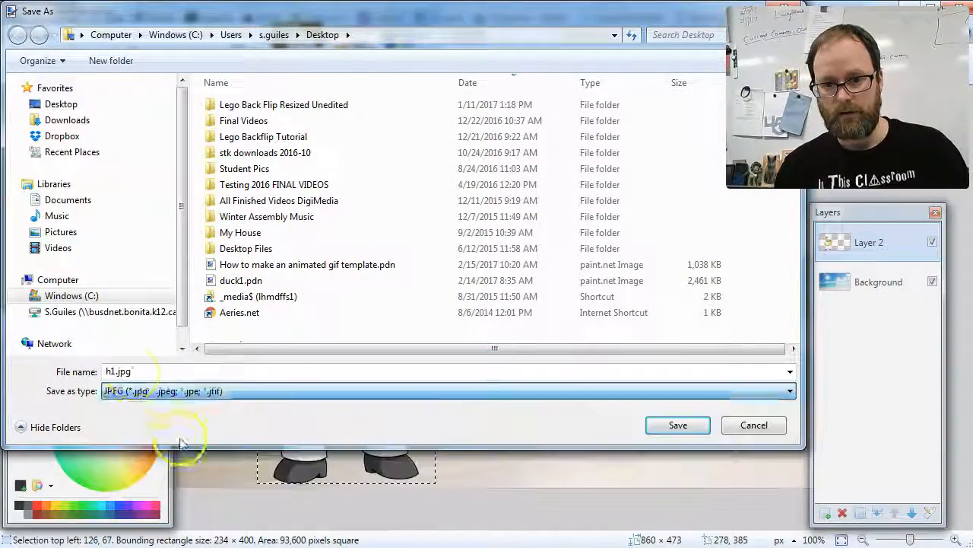
pyautogui.click(122, 372)
pyautogui.write('h2')
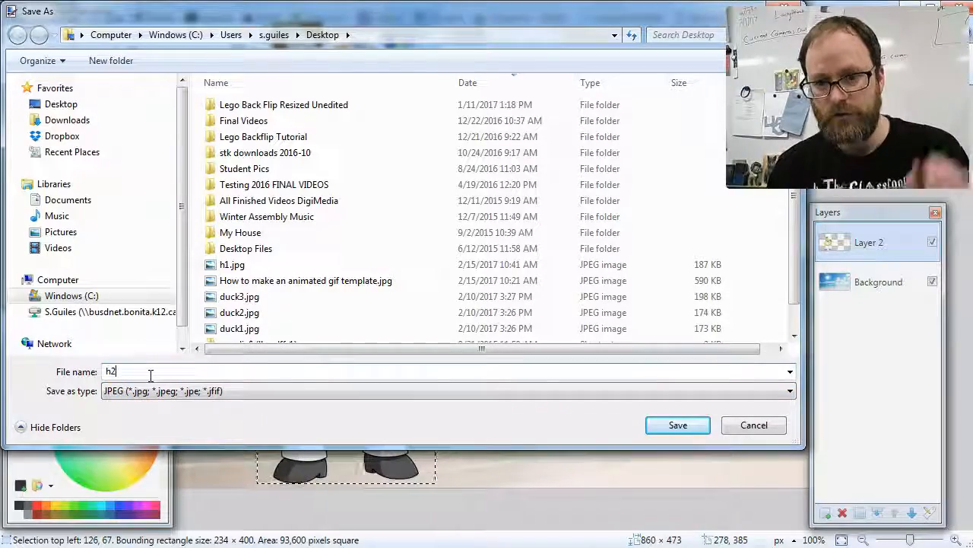
pyautogui.click(661, 426)
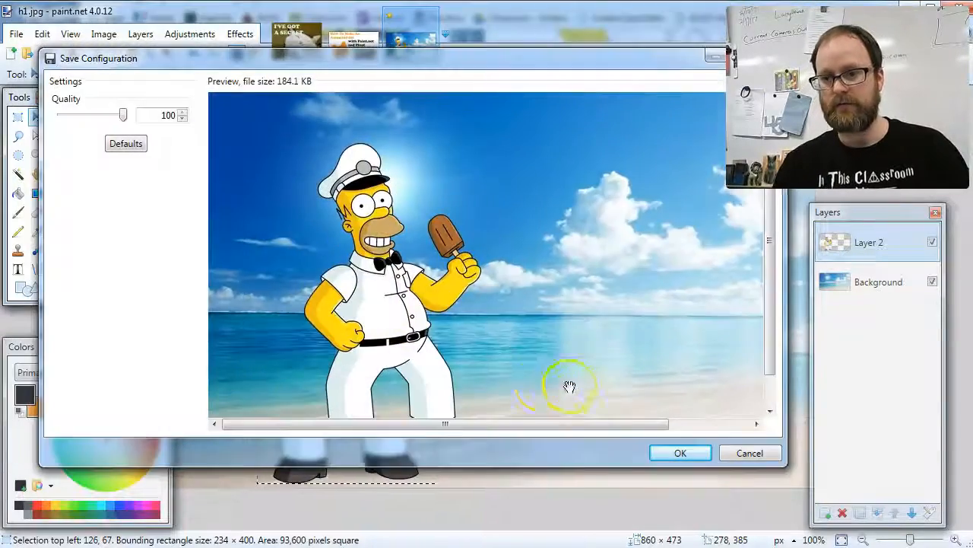
pyautogui.click(680, 455)
pyautogui.click(495, 256)
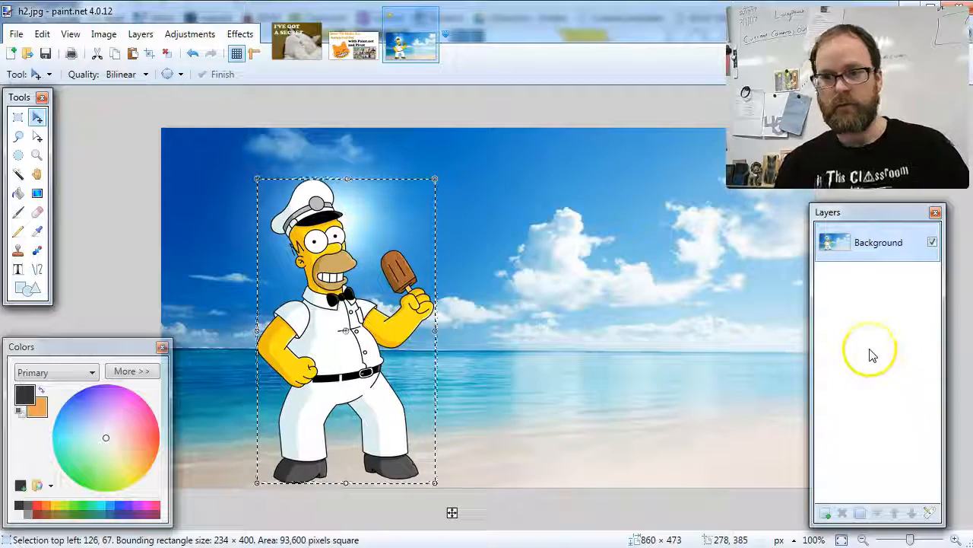
# Undo the flattening and shift the character on Layer 2 further right, to about 265, 72
pyautogui.hotkey('ctrl', 'z')
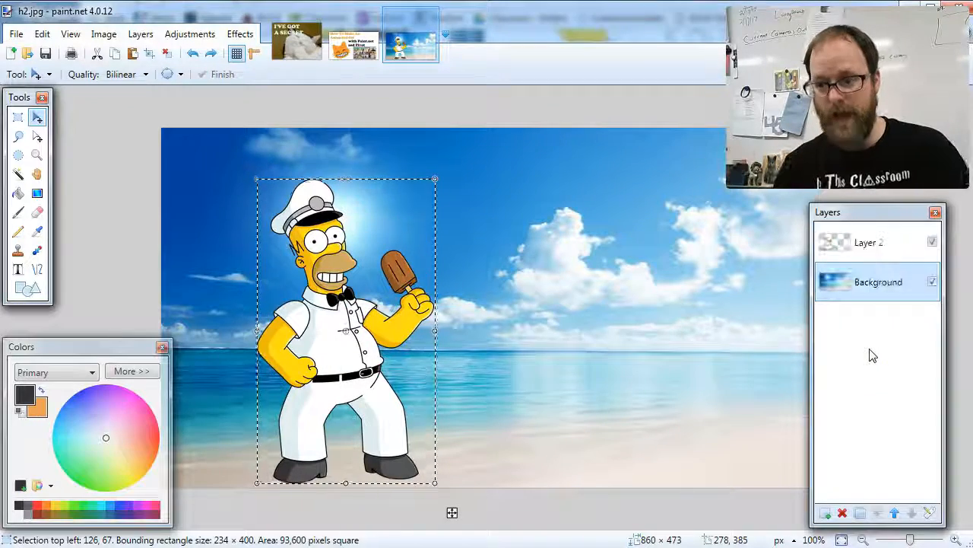
pyautogui.moveTo(349, 364); pyautogui.dragTo(431, 370)
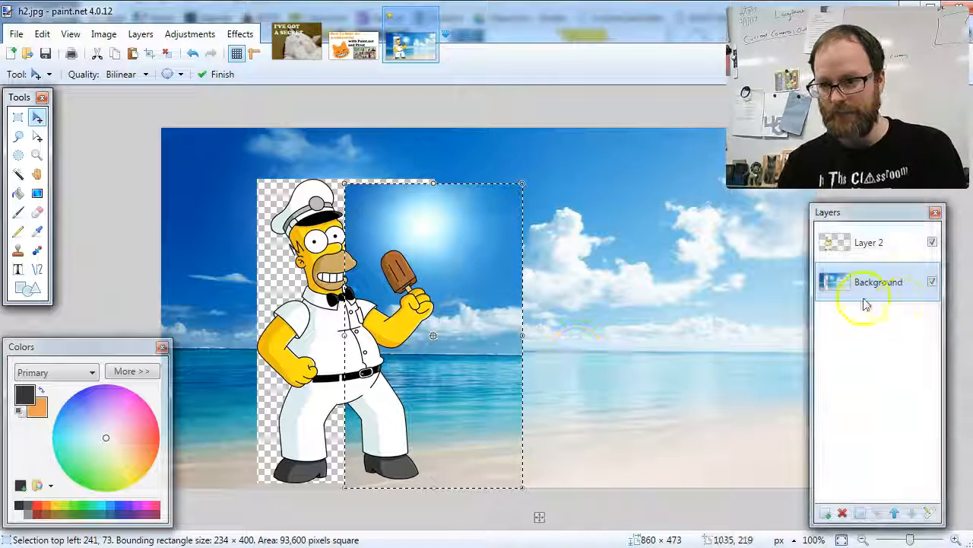
pyautogui.hotkey('ctrl', 'z')
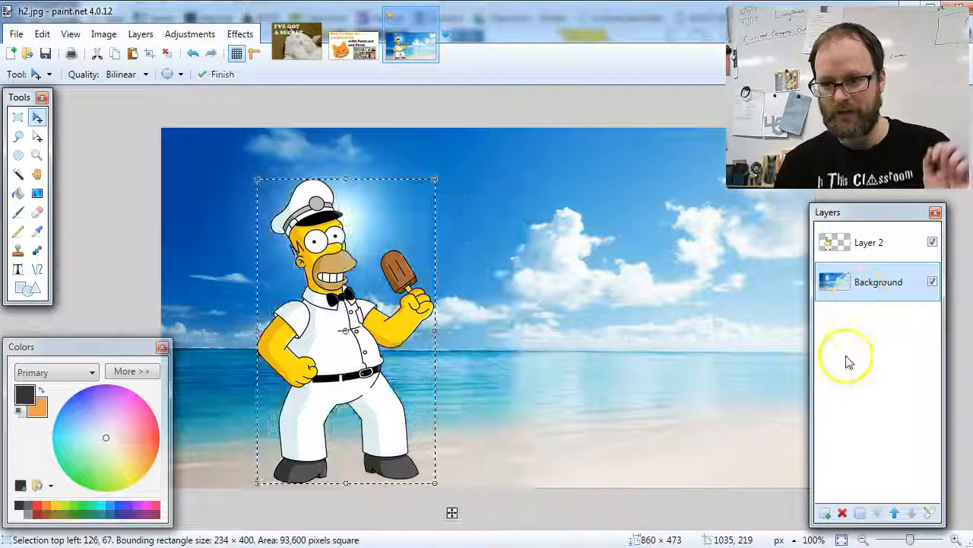
pyautogui.click(872, 251)
pyautogui.moveTo(327, 368); pyautogui.dragTo(433, 372)
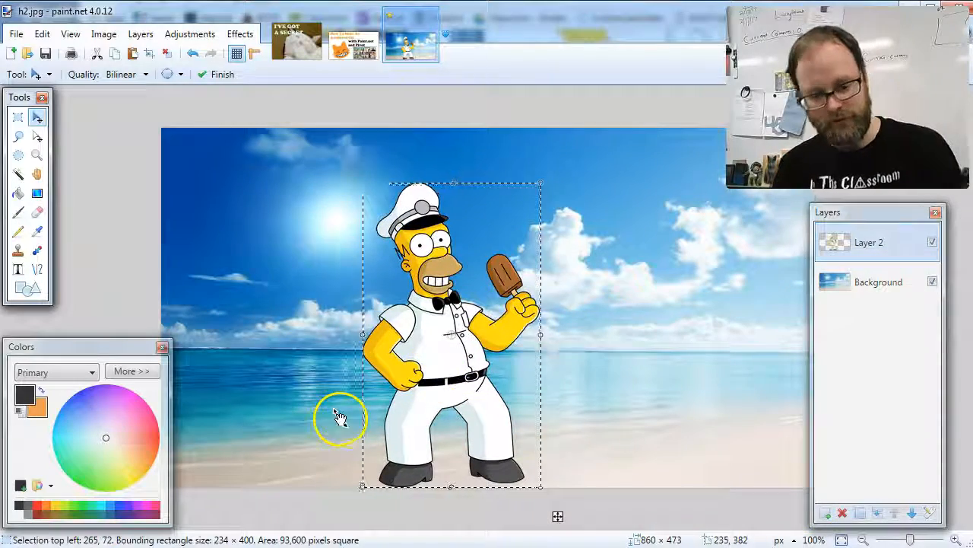
# Save the third frame to the Desktop as a flattened JPEG named h3
pyautogui.hotkey('ctrl', 'shift', 's')
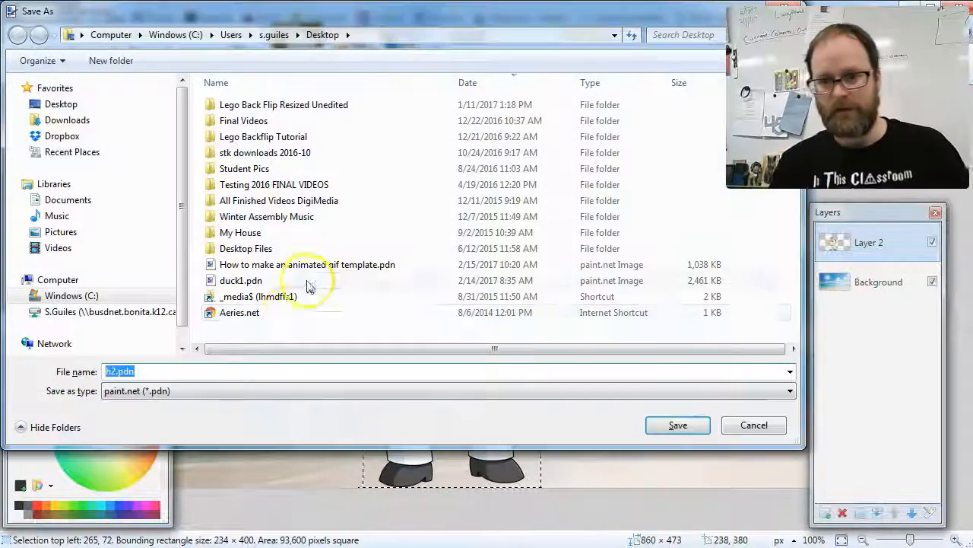
pyautogui.click(184, 391)
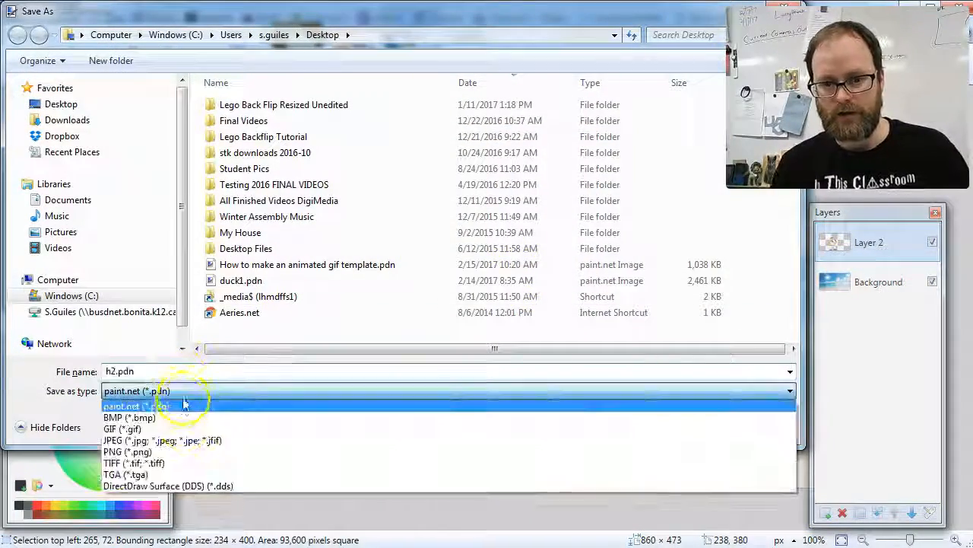
pyautogui.click(183, 441)
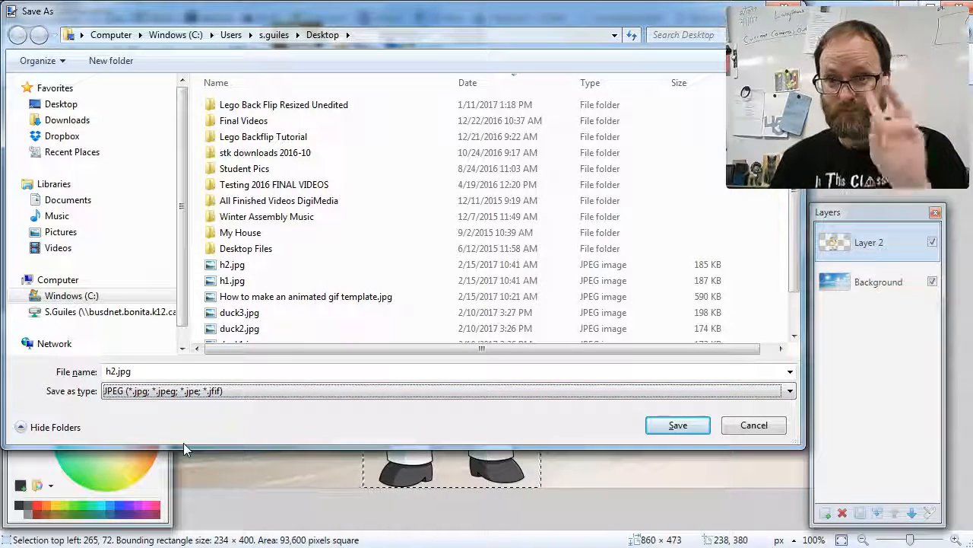
pyautogui.doubleClick(148, 372)
pyautogui.write('h3')
pyautogui.click(663, 424)
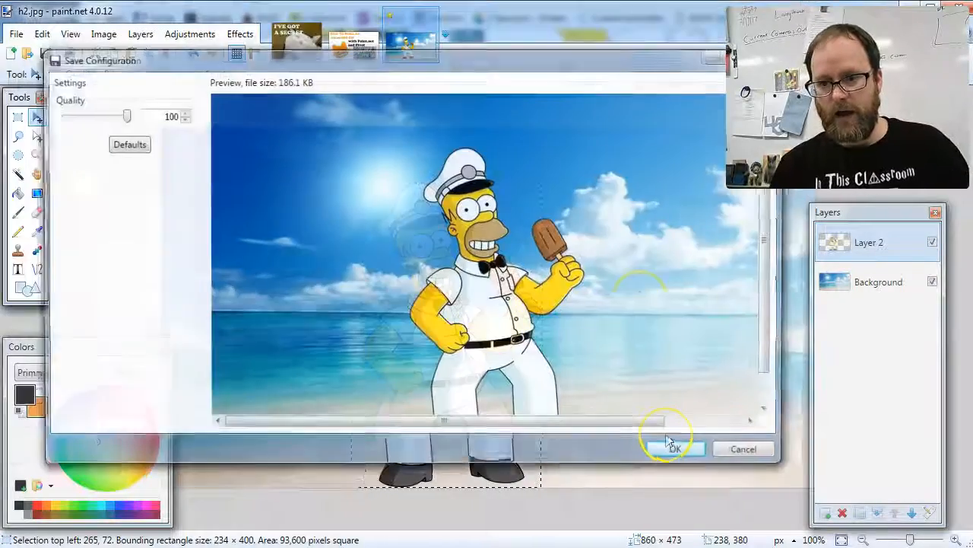
pyautogui.click(677, 450)
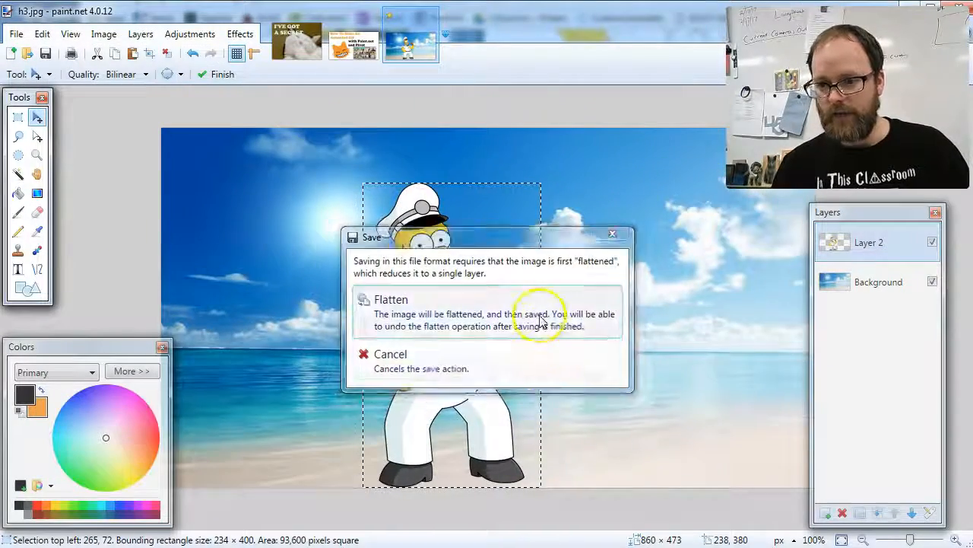
pyautogui.click(541, 321)
# Restore the separate layers by undoing the flattening, and move the character across the beach to about 505, 67
pyautogui.moveTo(450, 372); pyautogui.dragTo(512, 373)
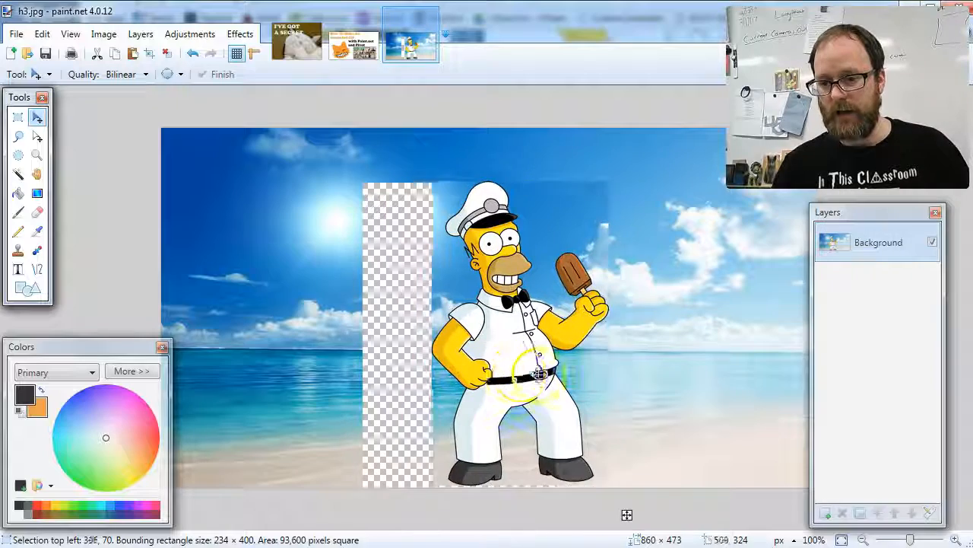
pyautogui.hotkey('ctrl', 'z')
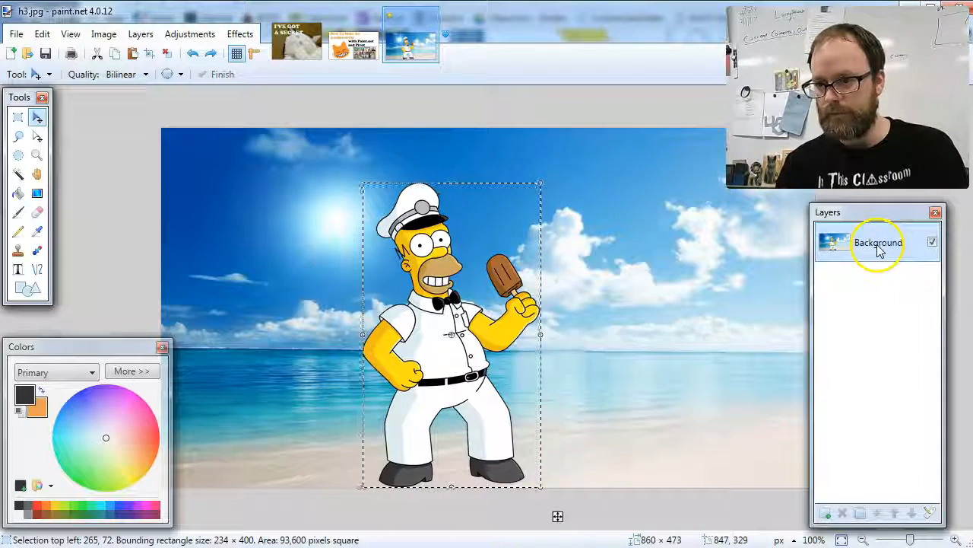
pyautogui.hotkey('ctrl', 'z')
pyautogui.moveTo(431, 357); pyautogui.dragTo(614, 355)
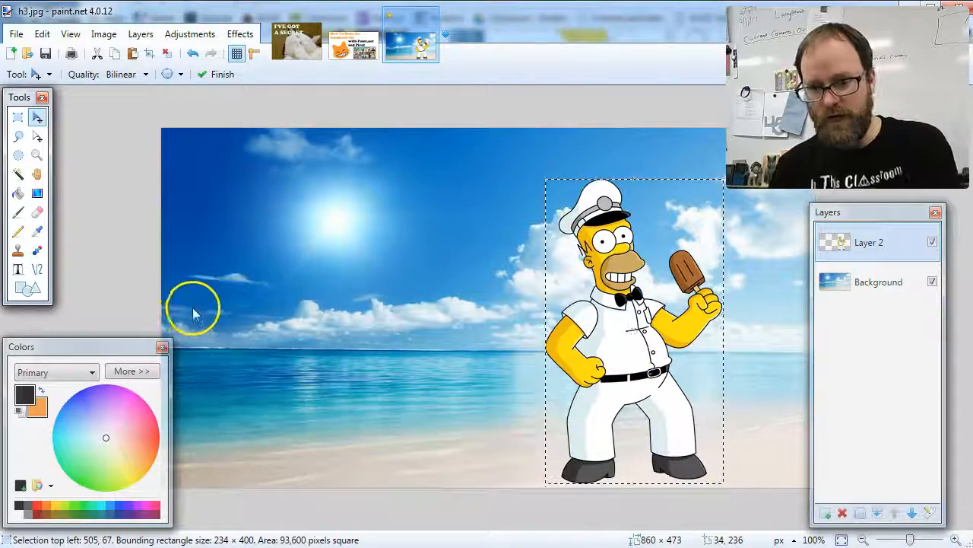
# Save the fourth frame to the Desktop as a flattened JPEG named h4
pyautogui.hotkey('ctrl', 'shift', 's')
pyautogui.click(171, 391)
pyautogui.click(156, 435)
pyautogui.doubleClick(150, 371)
pyautogui.write('h3')
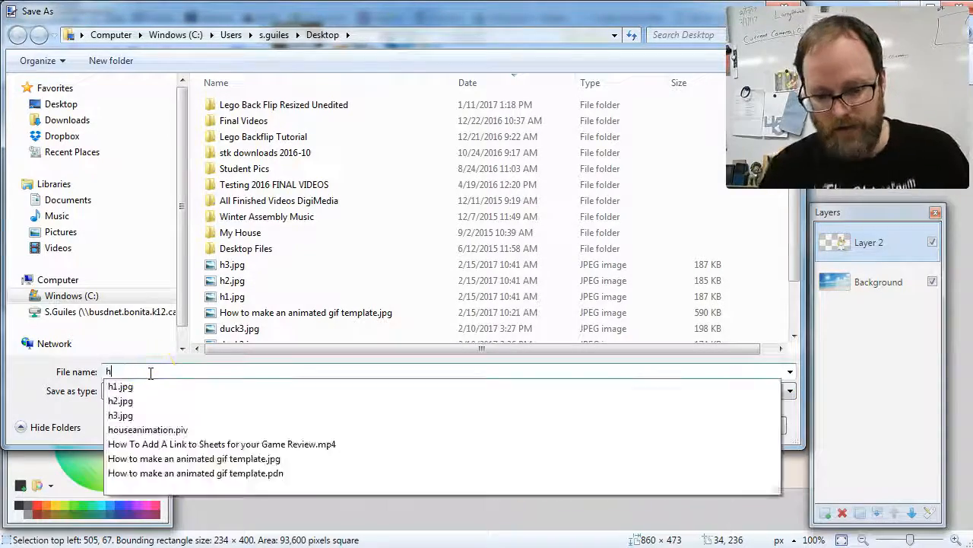
pyautogui.press('Return')
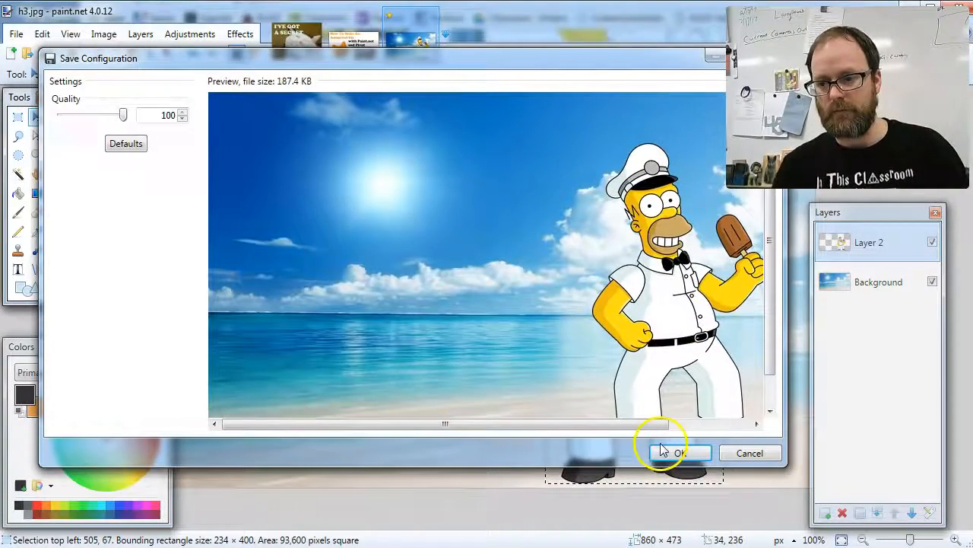
pyautogui.click(666, 453)
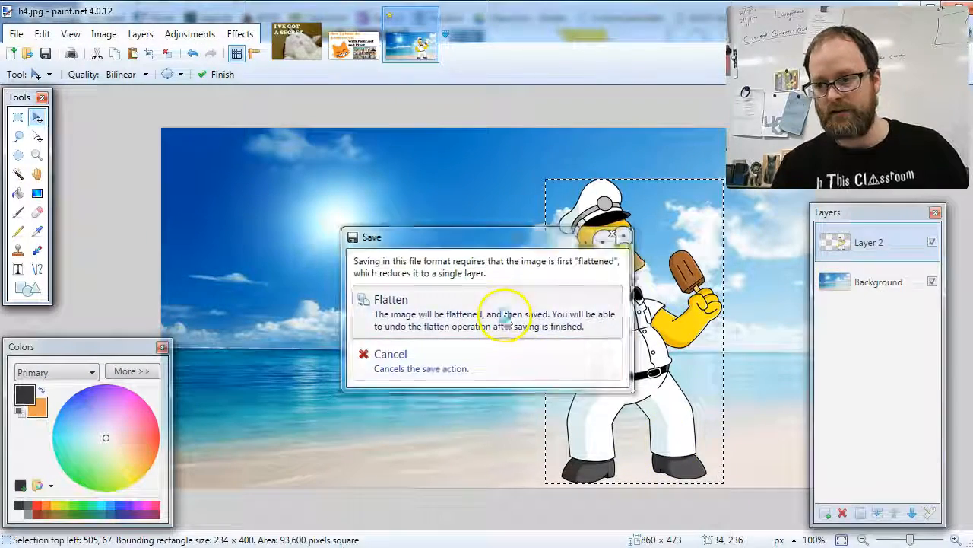
pyautogui.click(502, 320)
# Undo the flattening and move the character on Layer 2 partly past the beach's right edge, to about 761, 72
pyautogui.hotkey('ctrl', 'z')
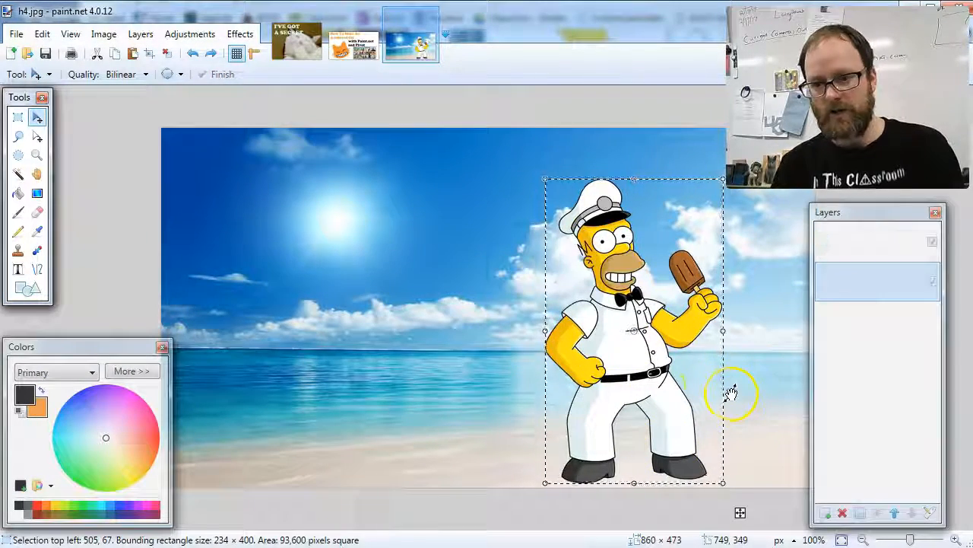
pyautogui.moveTo(636, 376); pyautogui.dragTo(772, 374)
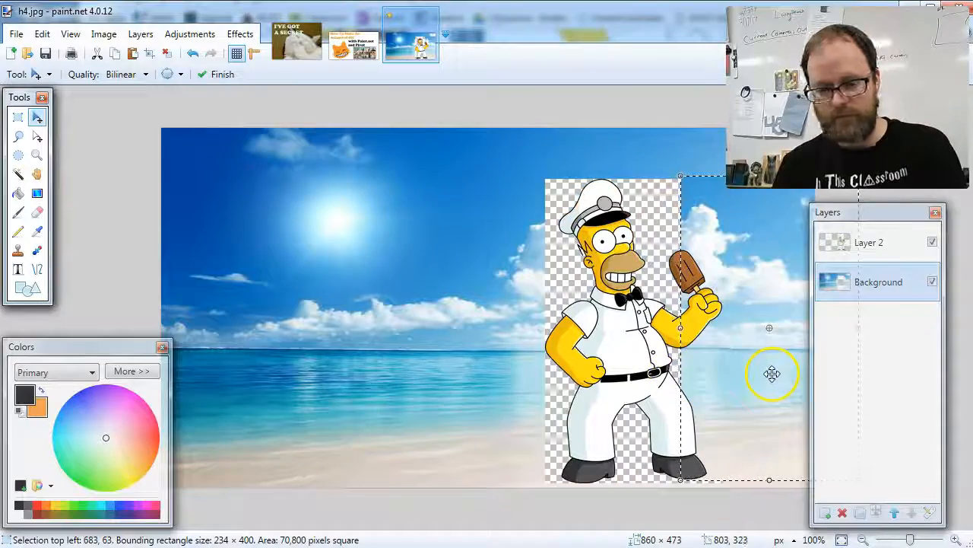
pyautogui.hotkey('ctrl', 'z')
pyautogui.click(900, 247)
pyautogui.moveTo(623, 355); pyautogui.dragTo(818, 359)
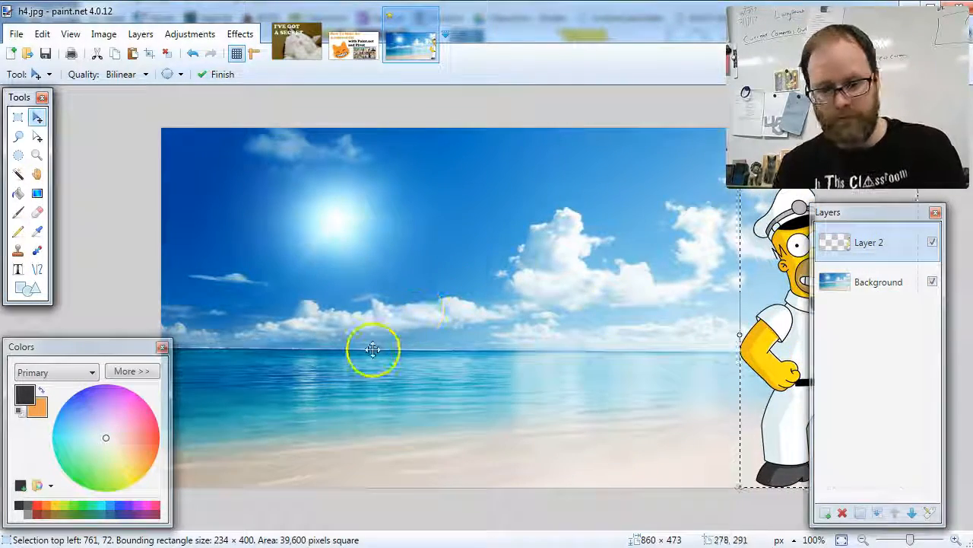
# Save the fifth frame to the Desktop as a flattened JPEG named h5
pyautogui.hotkey('ctrl', 'shift', 's')
pyautogui.click(210, 390)
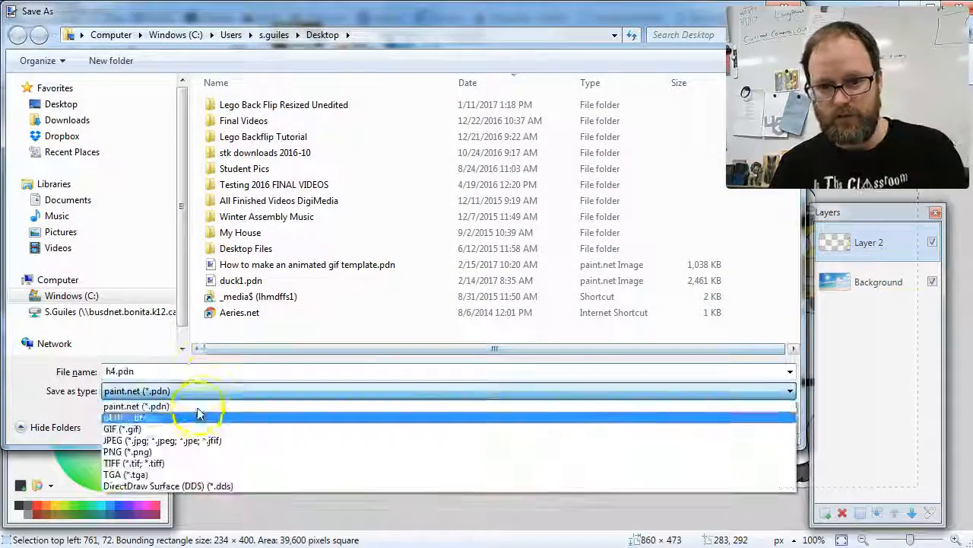
pyautogui.click(192, 440)
pyautogui.doubleClick(162, 372)
pyautogui.write('h4')
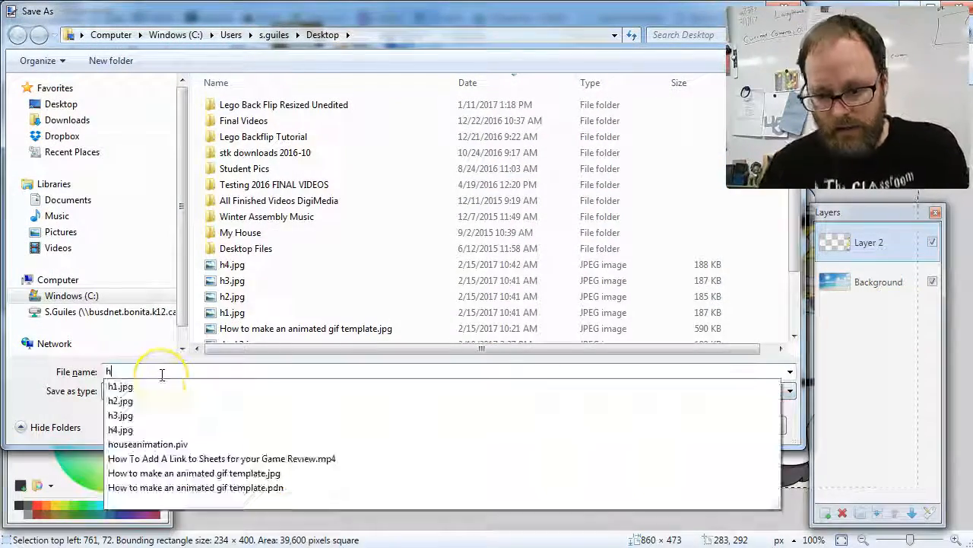
pyautogui.press('Return')
pyautogui.click(679, 453)
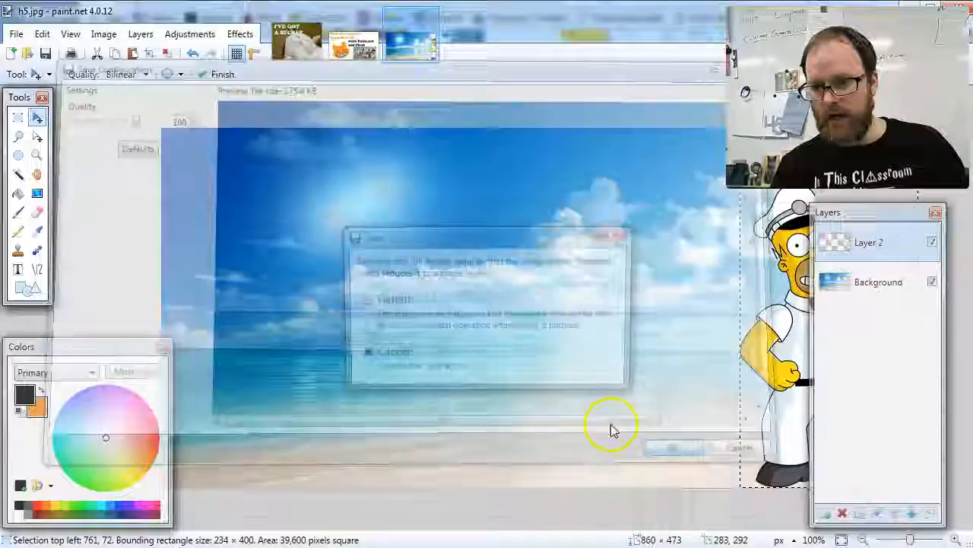
pyautogui.click(502, 313)
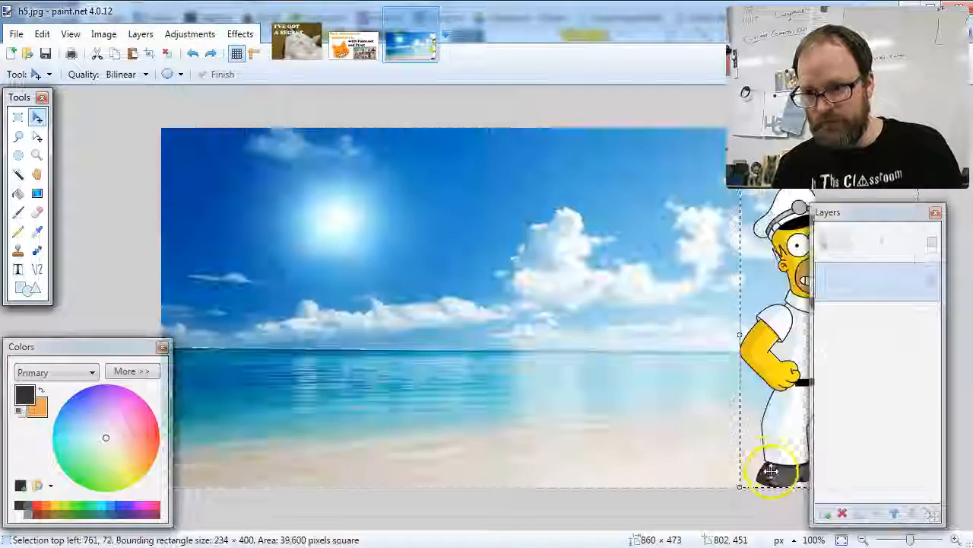
# With the layers separate again, move the Layer 2 character completely off the canvas to about 960, 72
pyautogui.moveTo(770, 390); pyautogui.dragTo(882, 388)
pyautogui.hotkey('ctrl', 'z')
pyautogui.click(890, 254)
pyautogui.moveTo(779, 359); pyautogui.dragTo(930, 359)
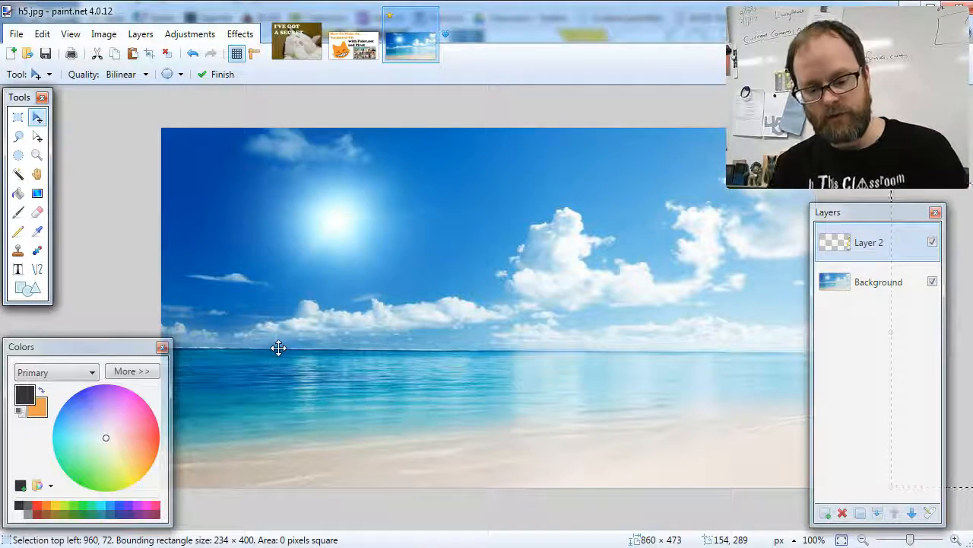
# Save the empty beach frame to the Desktop as a flattened JPEG named h6
pyautogui.hotkey('ctrl', 'shift', 's')
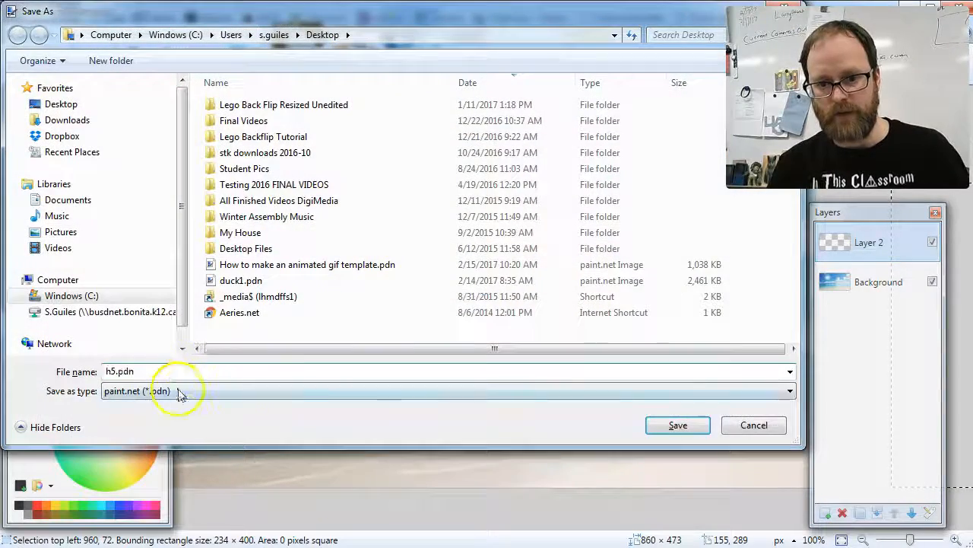
pyautogui.click(184, 391)
pyautogui.click(165, 441)
pyautogui.click(150, 372)
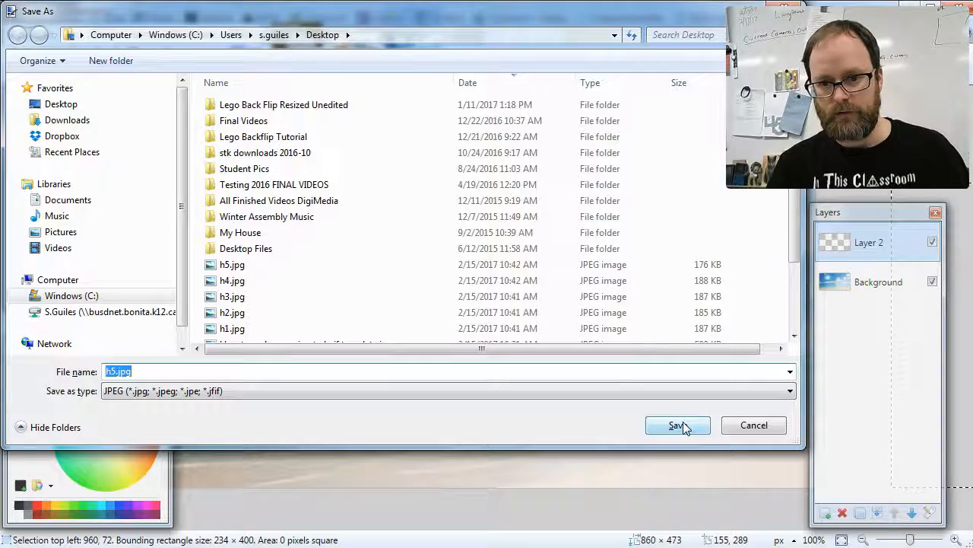
pyautogui.click(180, 372)
pyautogui.press('BackSpace')
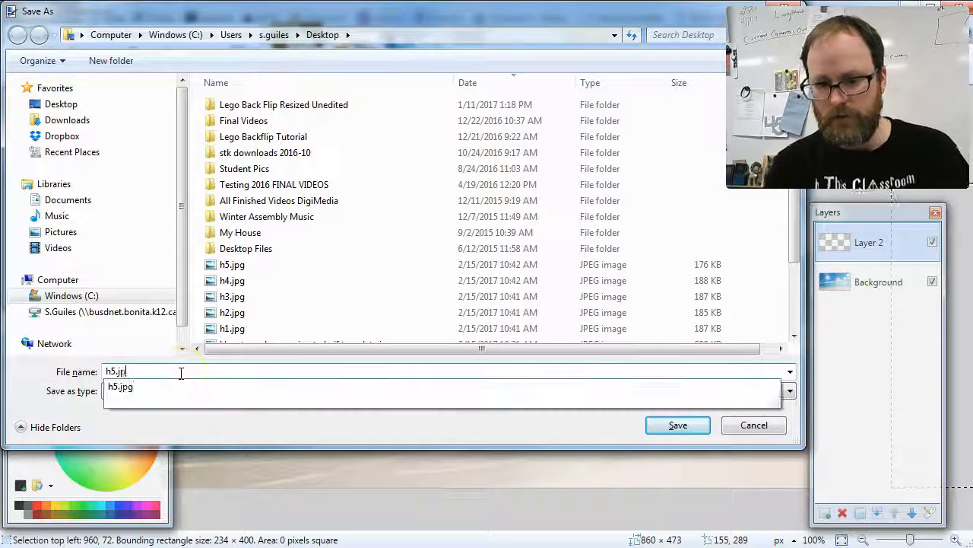
pyautogui.press('BackSpace')
pyautogui.press('BackSpace')
pyautogui.write('6')
pyautogui.press('Return')
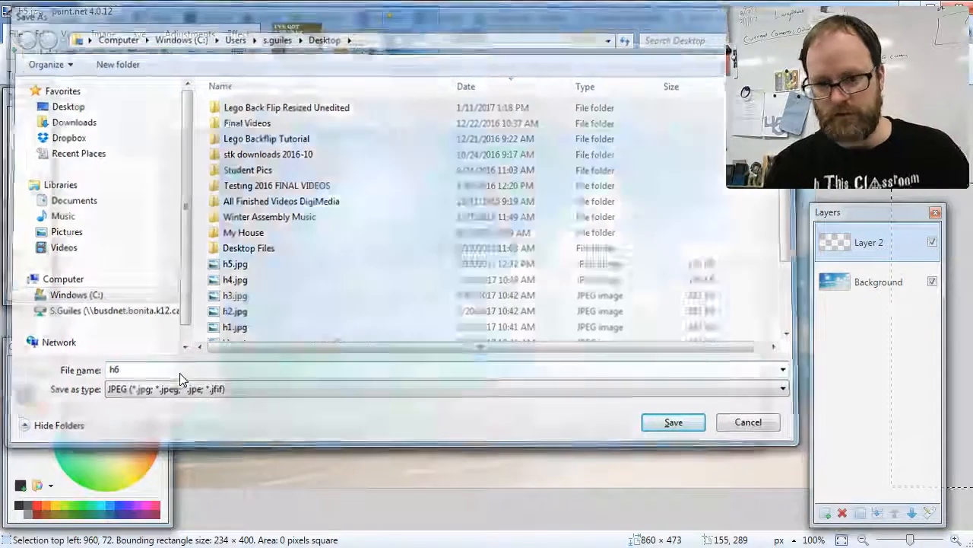
pyautogui.click(682, 454)
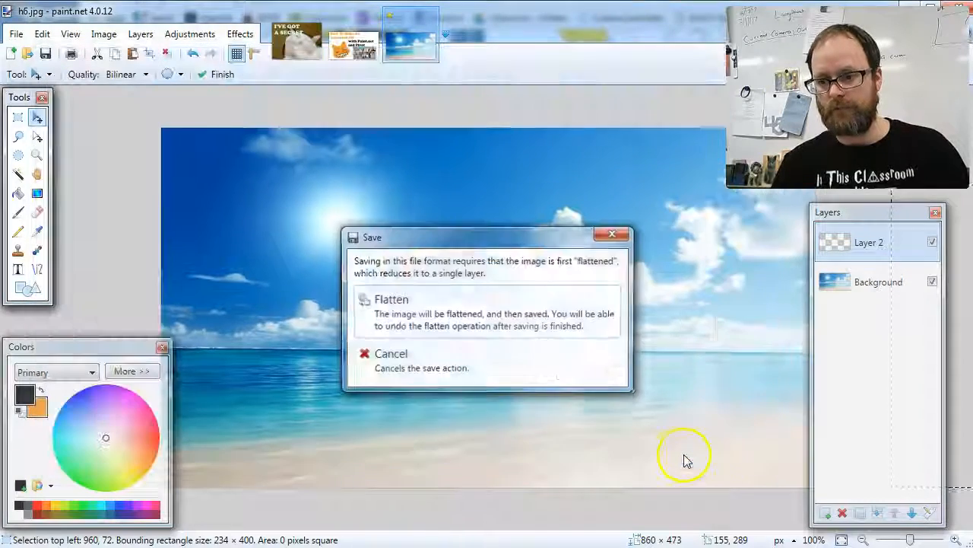
pyautogui.click(474, 318)
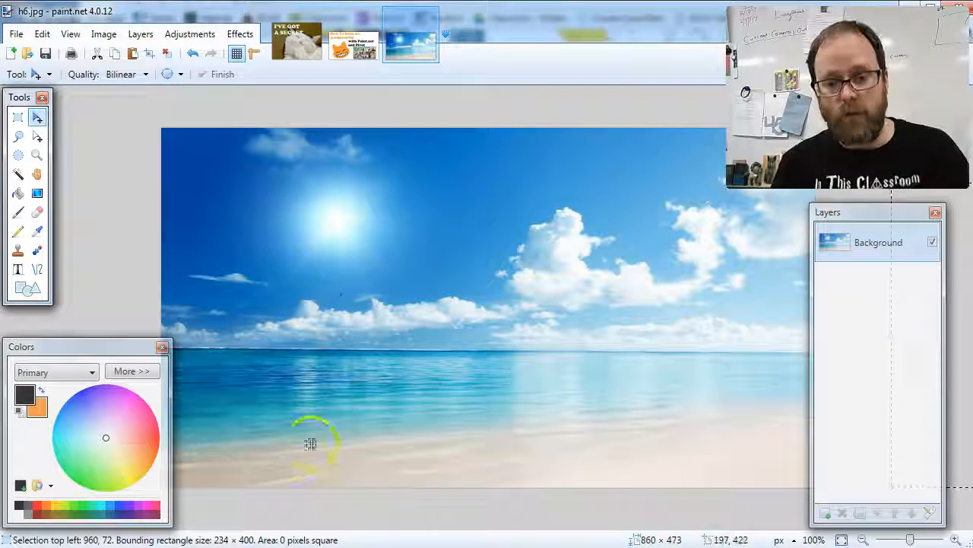
# Switch to Pivot Animator and load h1.jpg from the Desktop as the background, matching the animation dimensions to the image
pyautogui.click(346, 547)
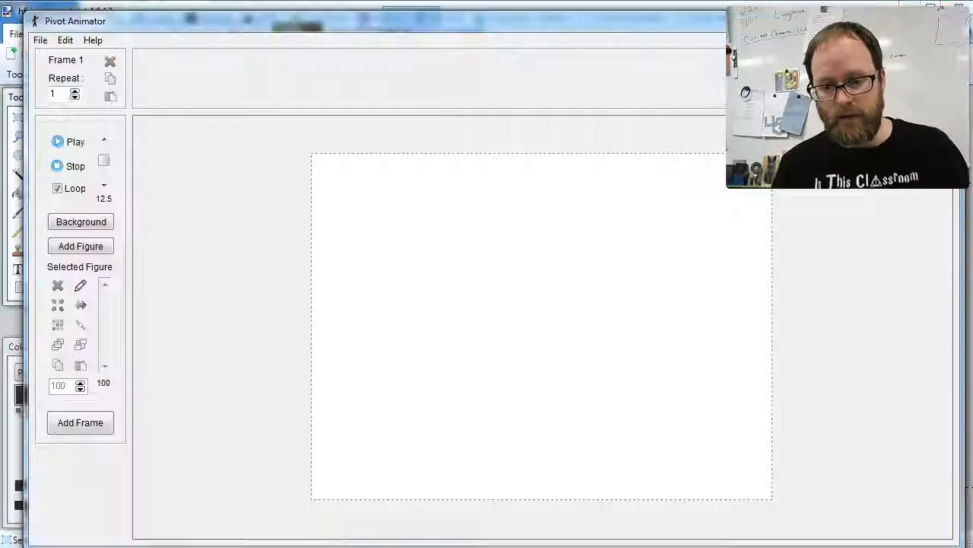
pyautogui.click(41, 41)
pyautogui.click(107, 134)
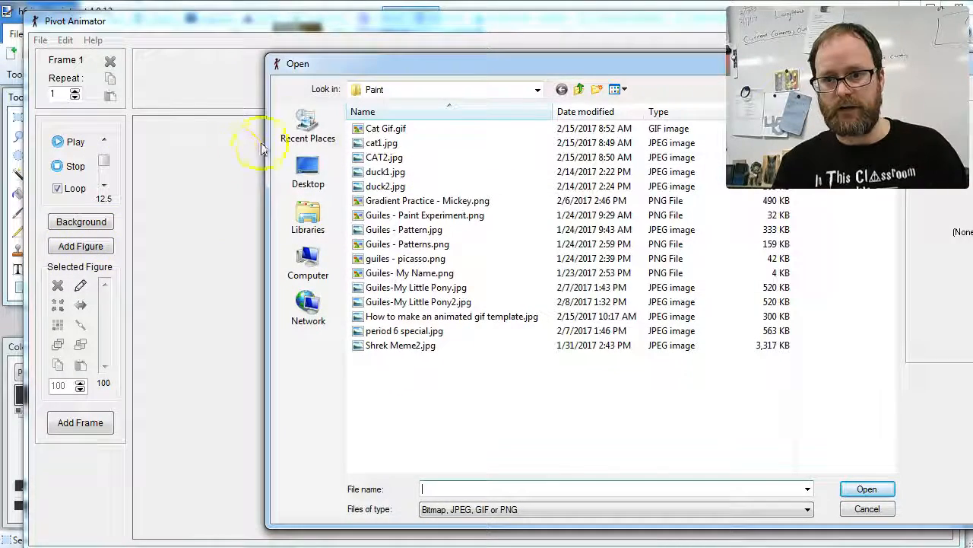
pyautogui.click(304, 183)
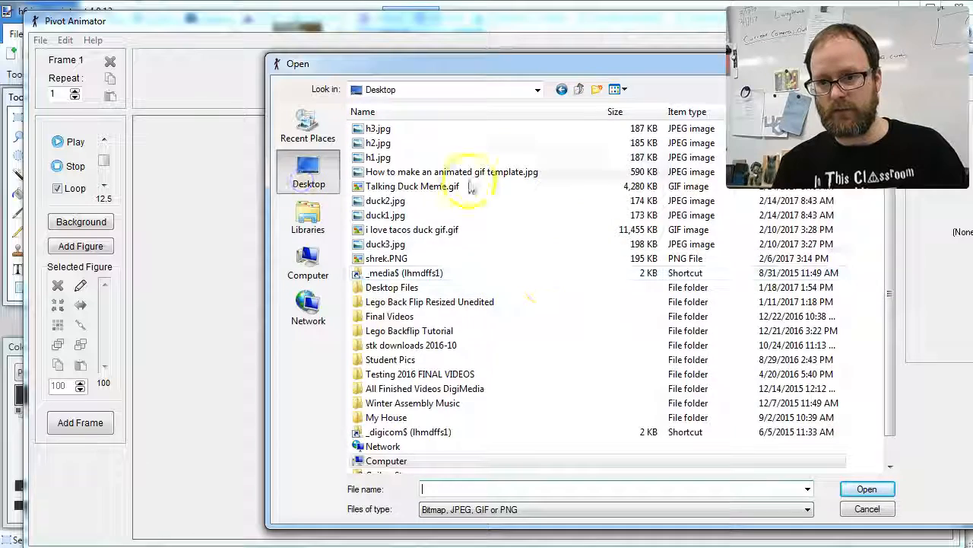
pyautogui.click(378, 158)
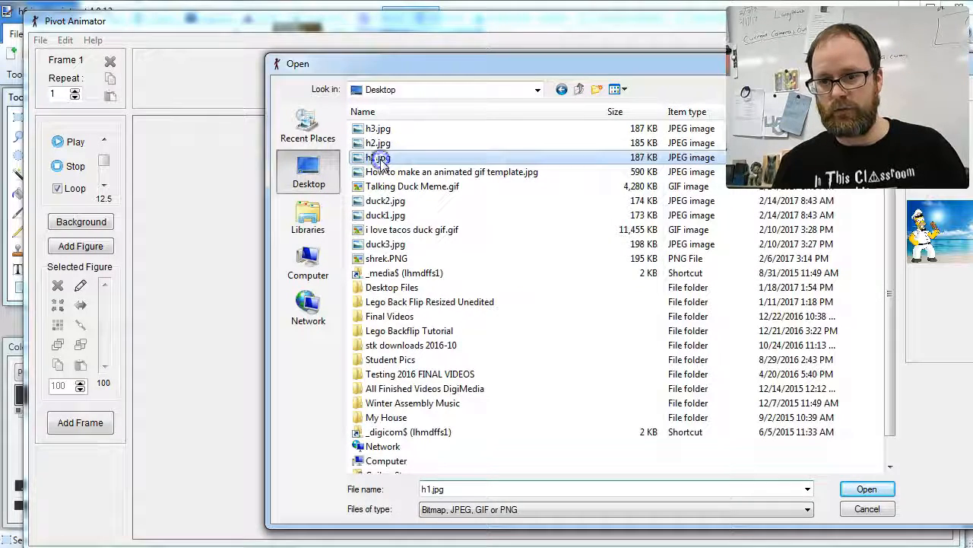
pyautogui.click(875, 490)
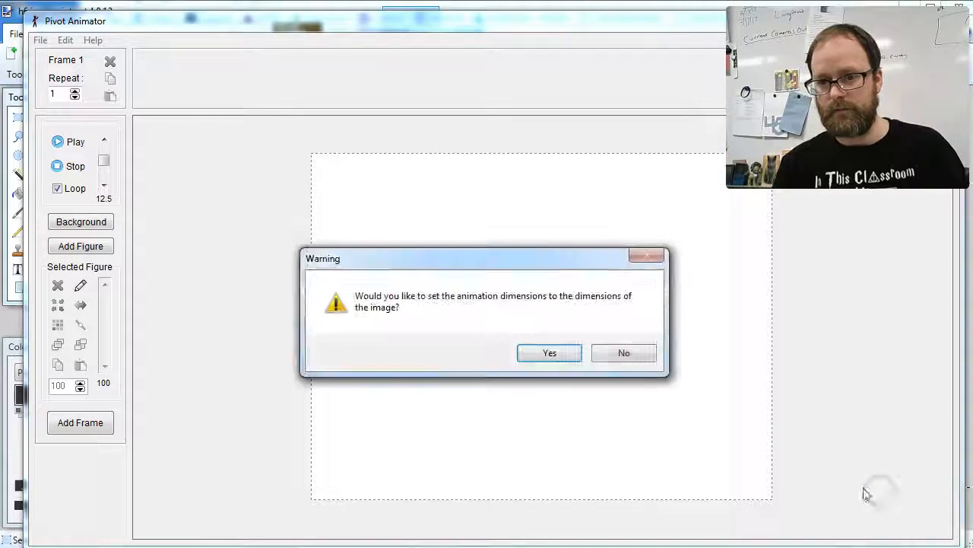
pyautogui.click(536, 353)
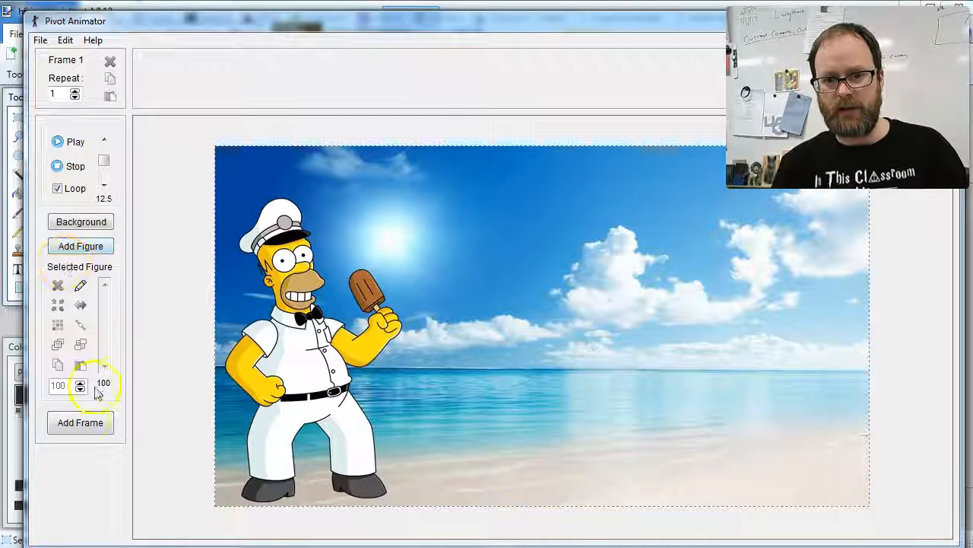
# Add three frames showing the h1 background to the animation
pyautogui.click(80, 422)
pyautogui.click(79, 422)
pyautogui.click(80, 422)
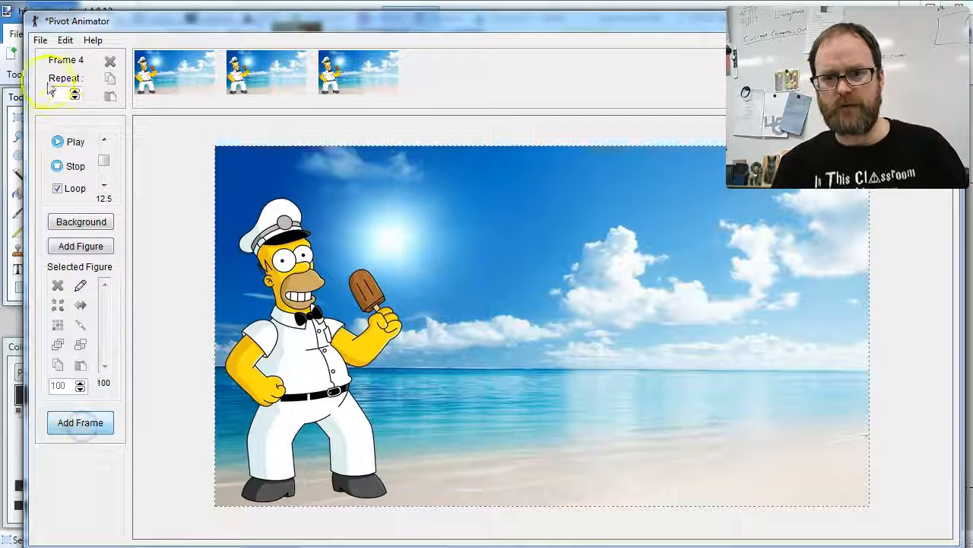
# Load h2.jpg from the Desktop as the background and add three frames of it
pyautogui.click(40, 40)
pyautogui.click(89, 134)
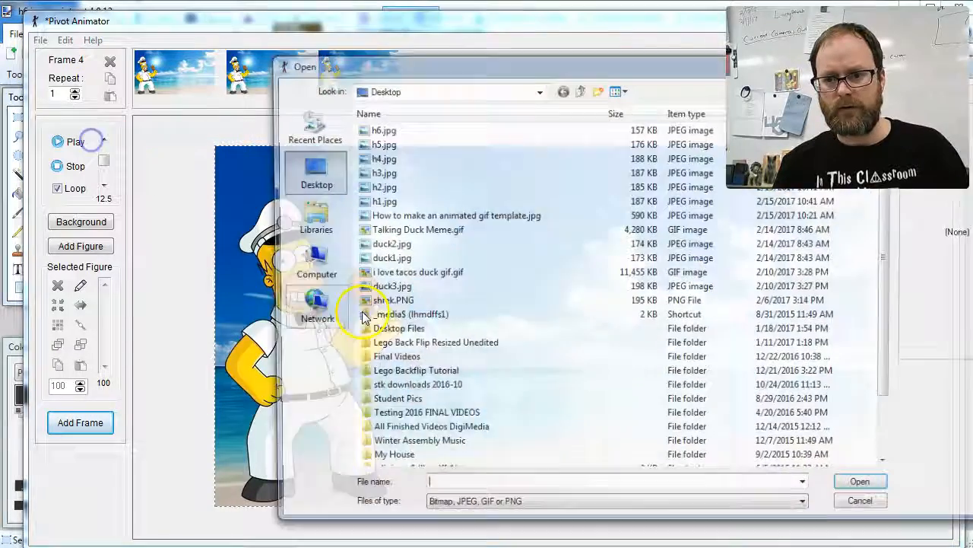
pyautogui.click(382, 187)
pyautogui.click(868, 488)
pyautogui.click(84, 146)
pyautogui.click(80, 422)
pyautogui.click(80, 422)
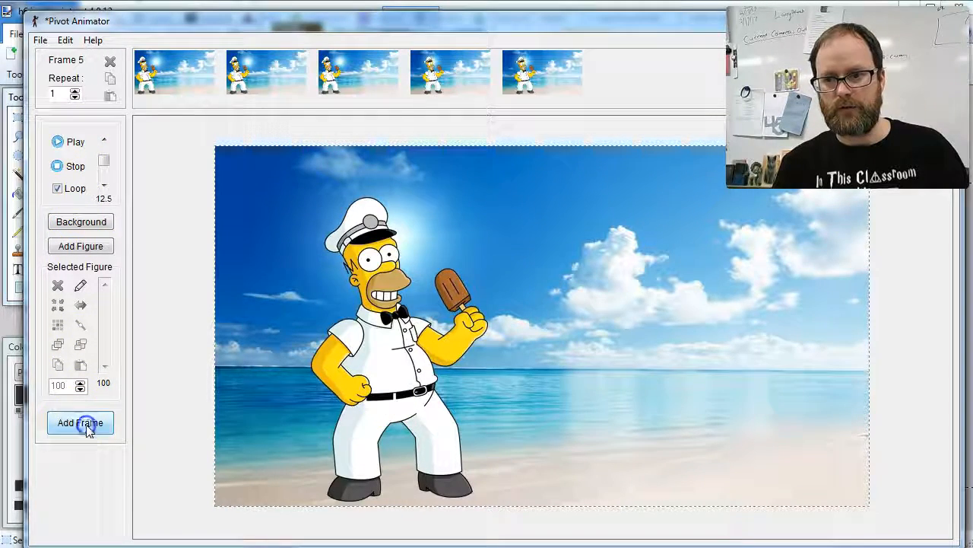
pyautogui.click(82, 423)
# Use h3.jpg from the Desktop as the background for three more frames, and play the animation briefly to check it
pyautogui.click(41, 40)
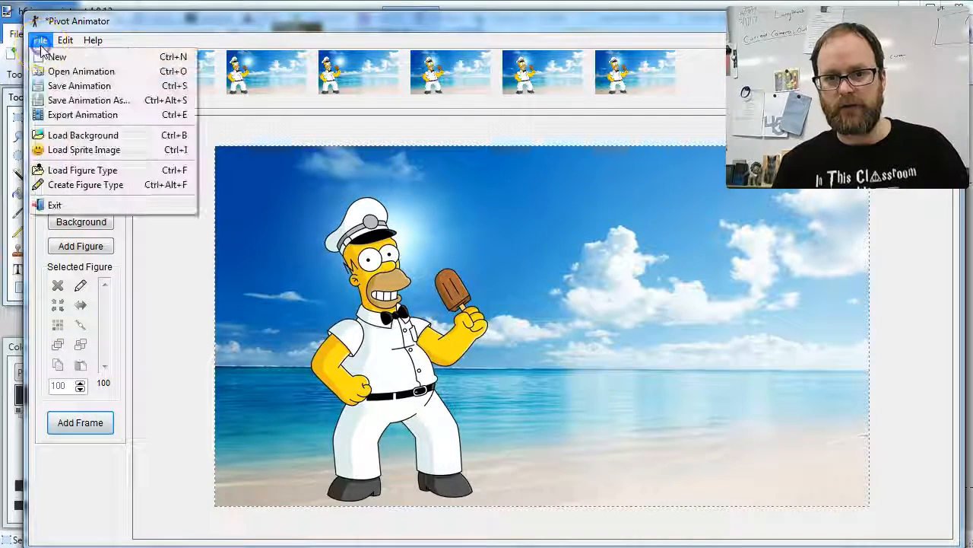
pyautogui.click(84, 133)
pyautogui.click(378, 173)
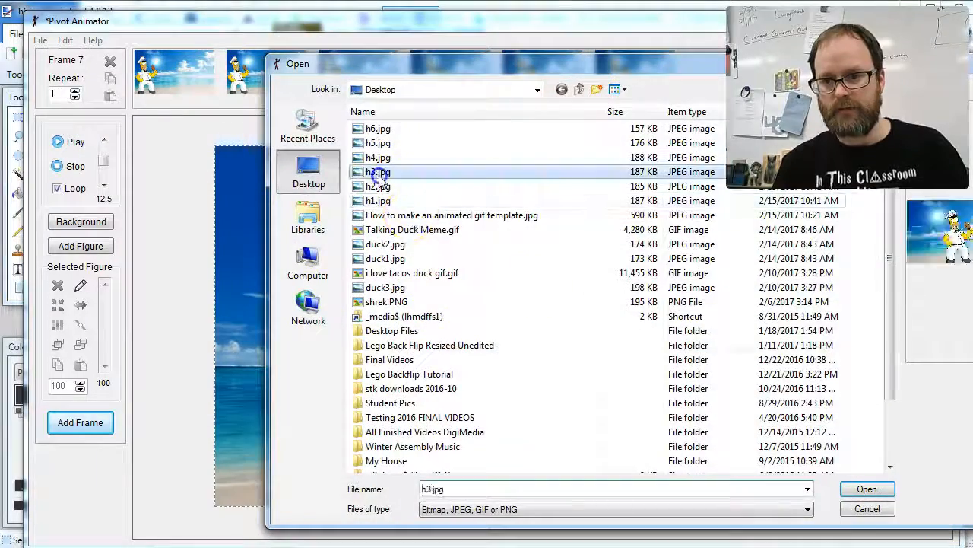
pyautogui.click(866, 490)
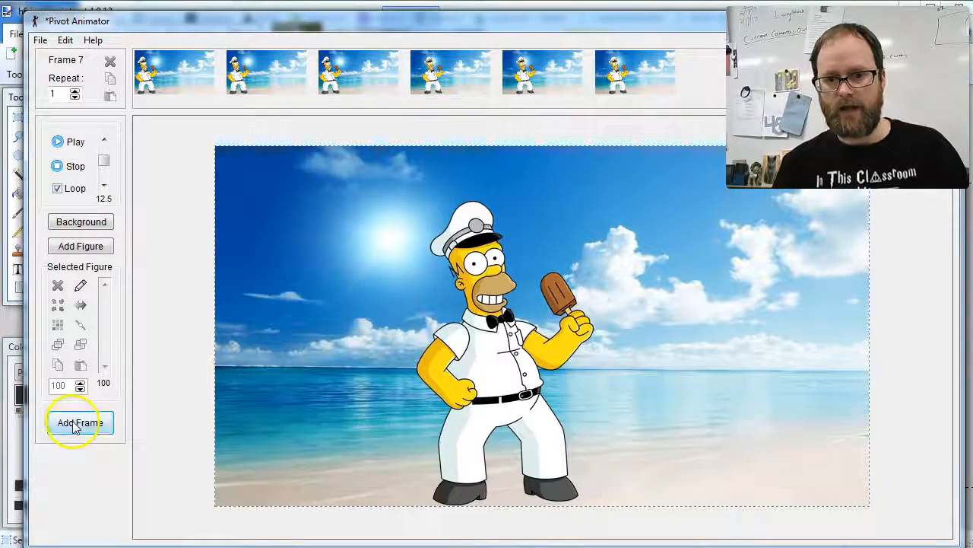
pyautogui.click(49, 142)
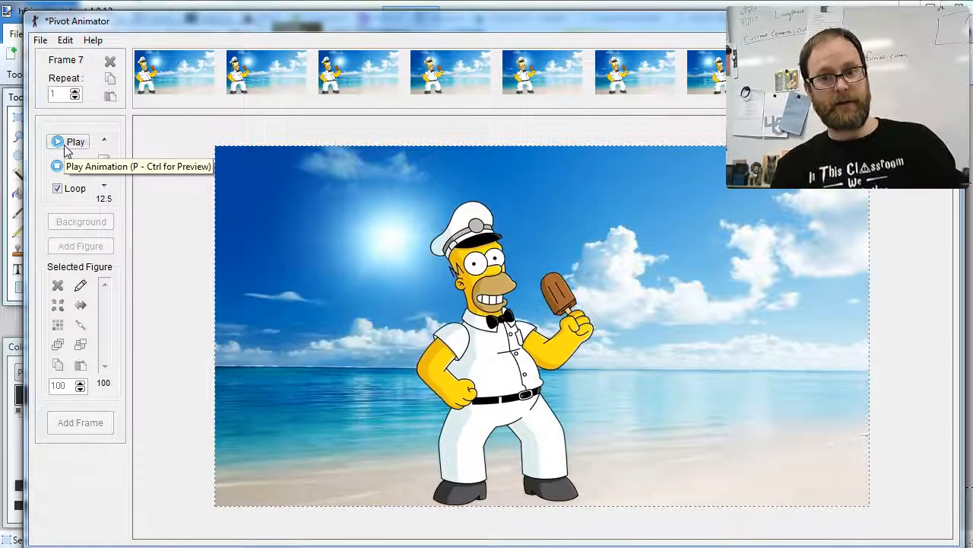
pyautogui.click(59, 166)
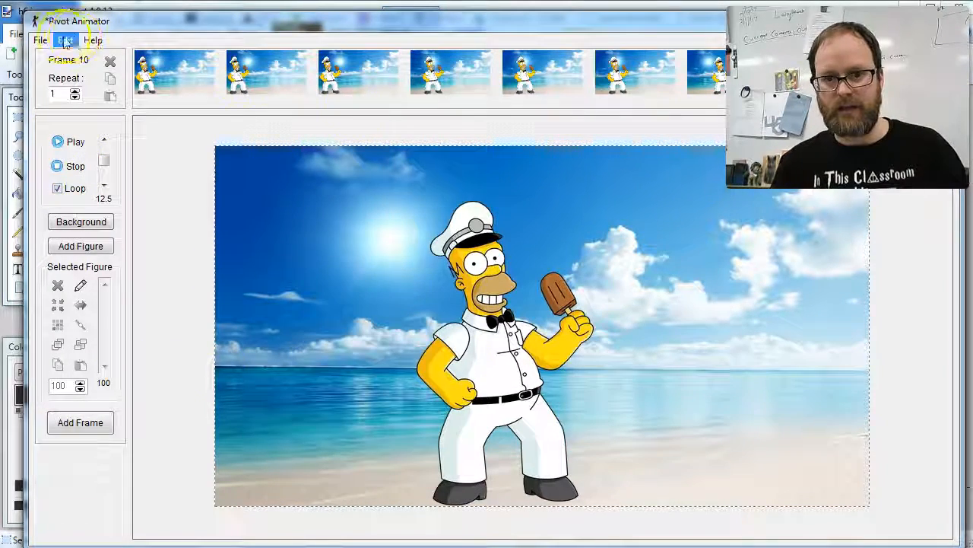
# Load h4.jpg from the Desktop as the background and add two frames of it to the animation
pyautogui.click(39, 44)
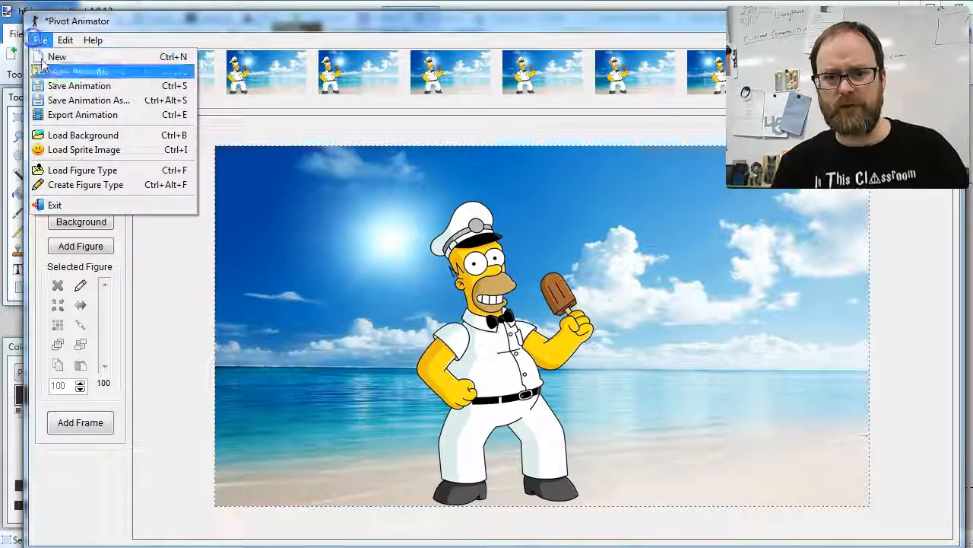
pyautogui.click(103, 133)
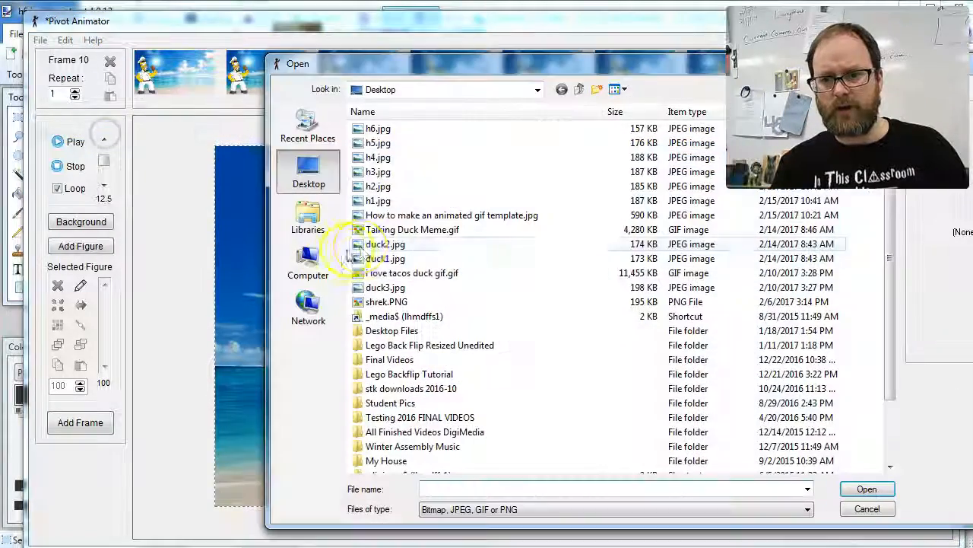
pyautogui.click(384, 158)
pyautogui.click(867, 489)
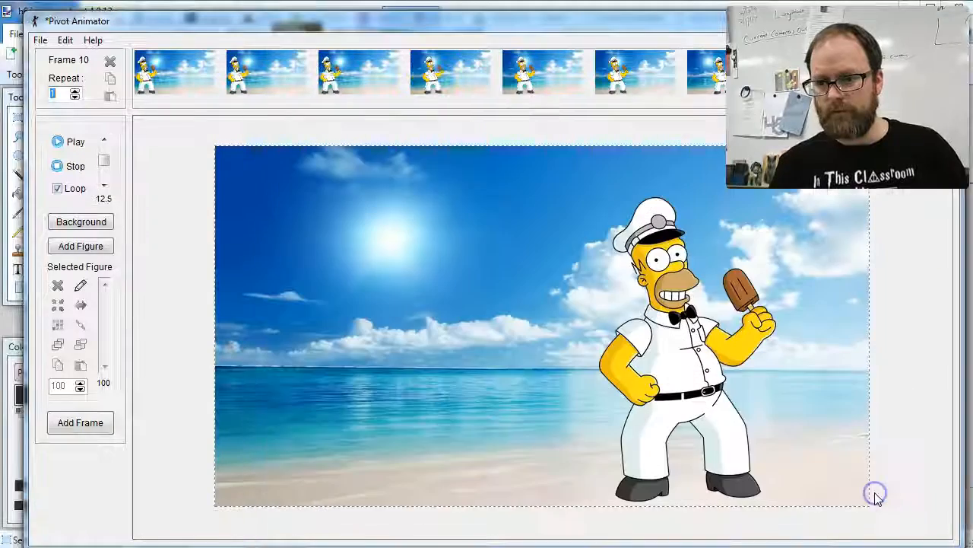
pyautogui.click(80, 425)
pyautogui.click(80, 424)
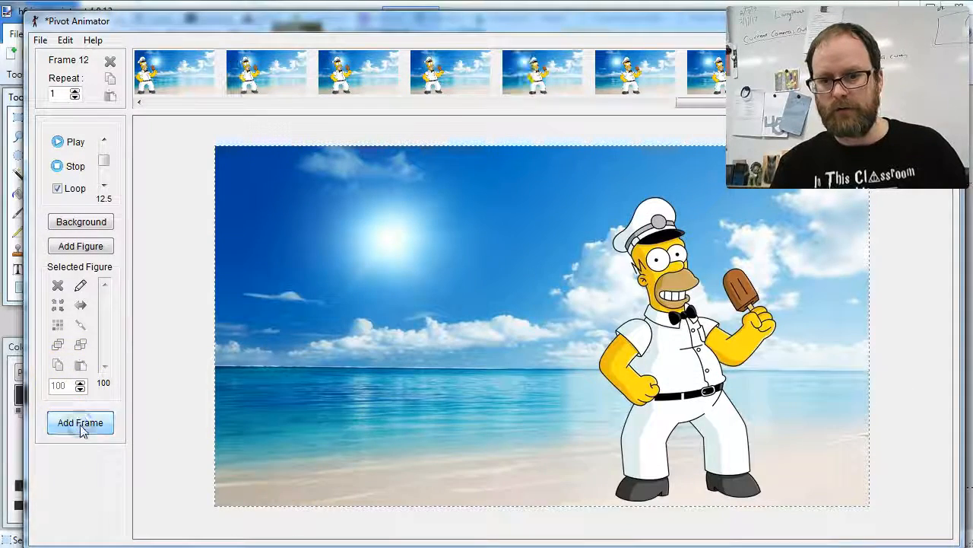
# Switch the background to h5.jpg from the Desktop and add two frames showing it
pyautogui.click(40, 40)
pyautogui.click(68, 134)
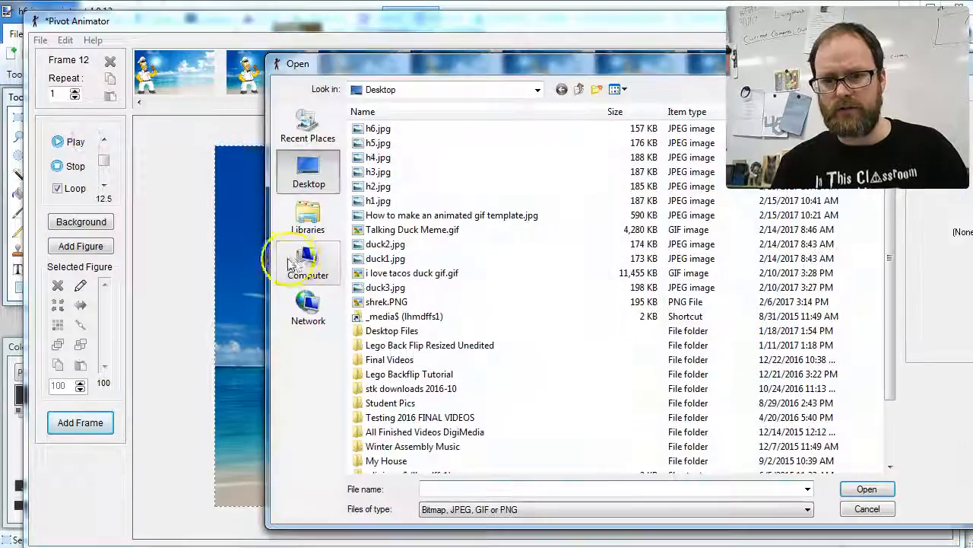
pyautogui.click(380, 142)
pyautogui.click(863, 490)
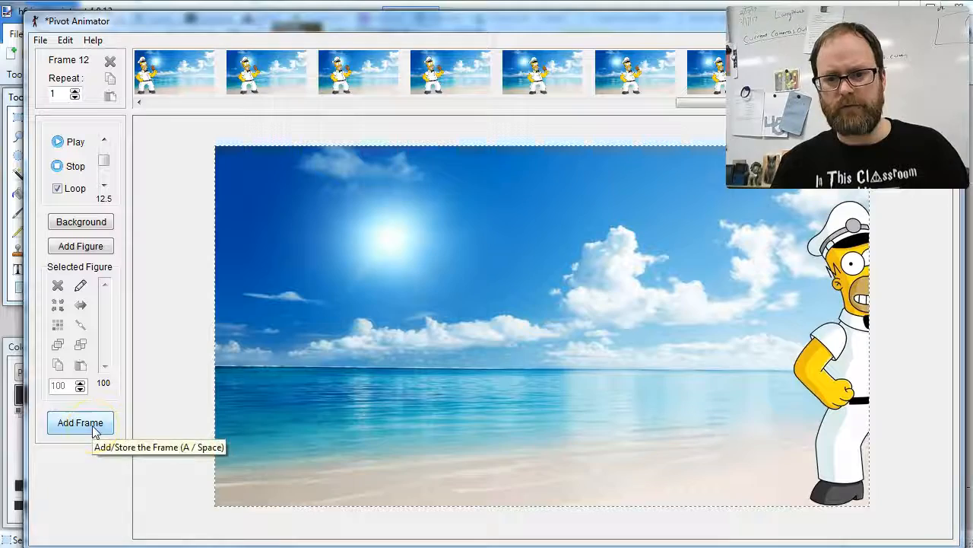
pyautogui.click(91, 424)
pyautogui.click(93, 430)
# Load h6.jpg from the Desktop as the background
pyautogui.click(38, 40)
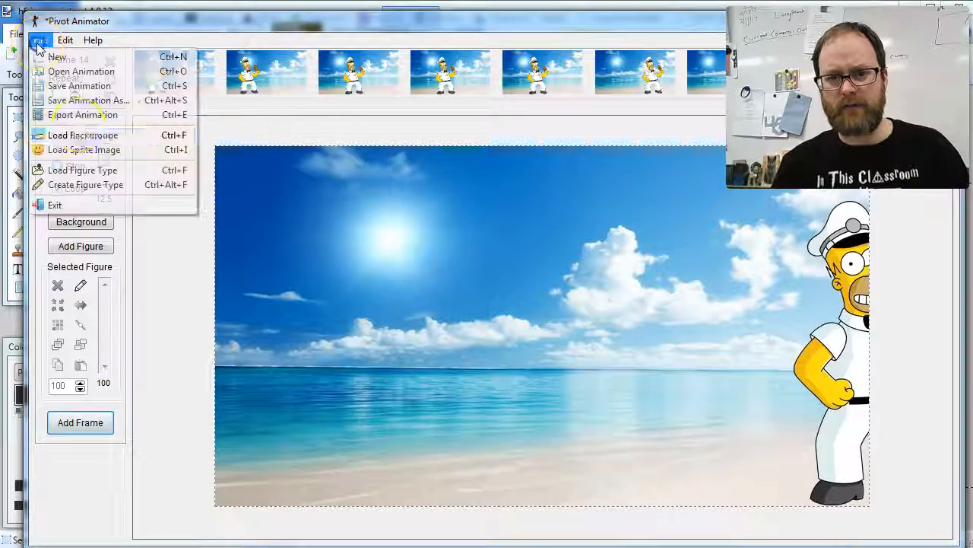
pyautogui.click(86, 134)
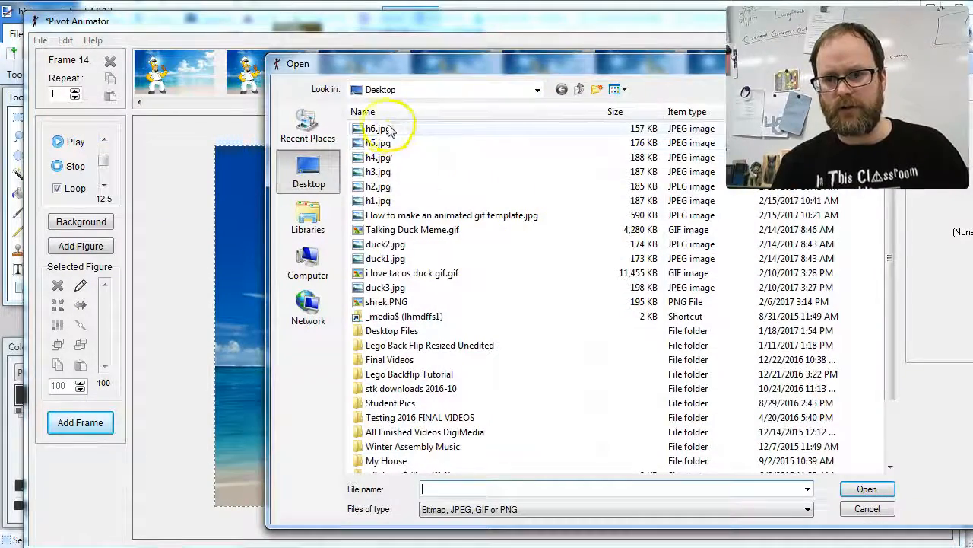
pyautogui.click(380, 129)
pyautogui.click(866, 489)
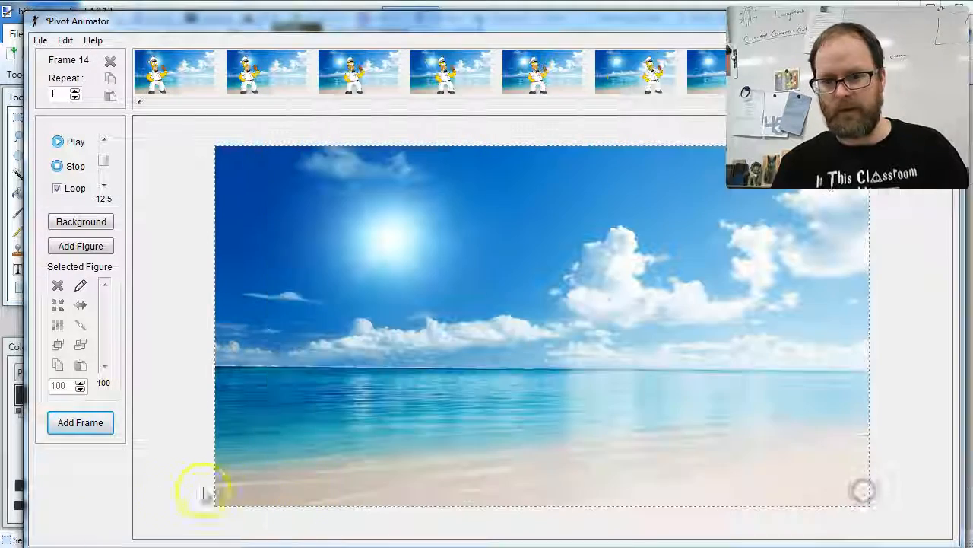
# Add eight frames of the empty beach background, and play the animation to check it before stopping playback
pyautogui.click(89, 424)
pyautogui.click(89, 424)
pyautogui.click(89, 423)
pyautogui.click(90, 426)
pyautogui.click(91, 426)
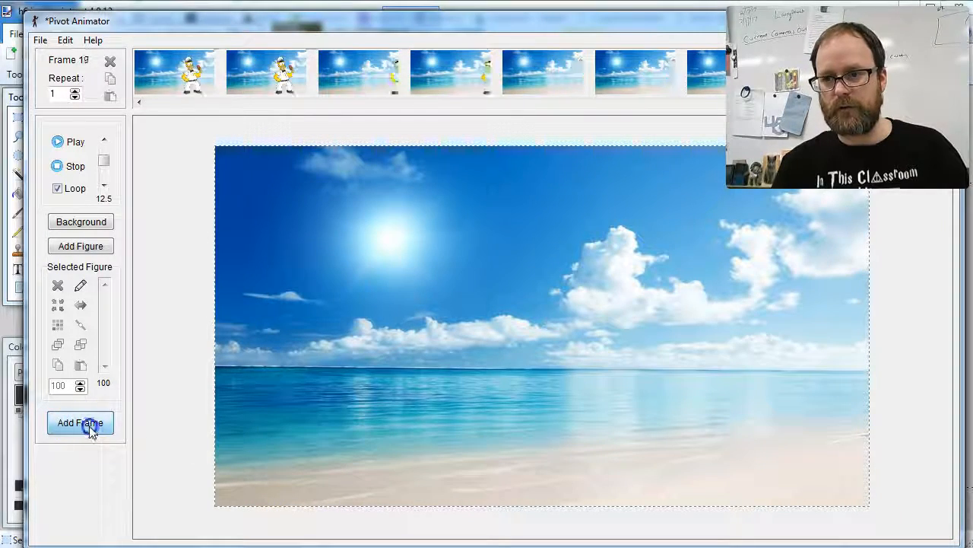
pyautogui.click(57, 141)
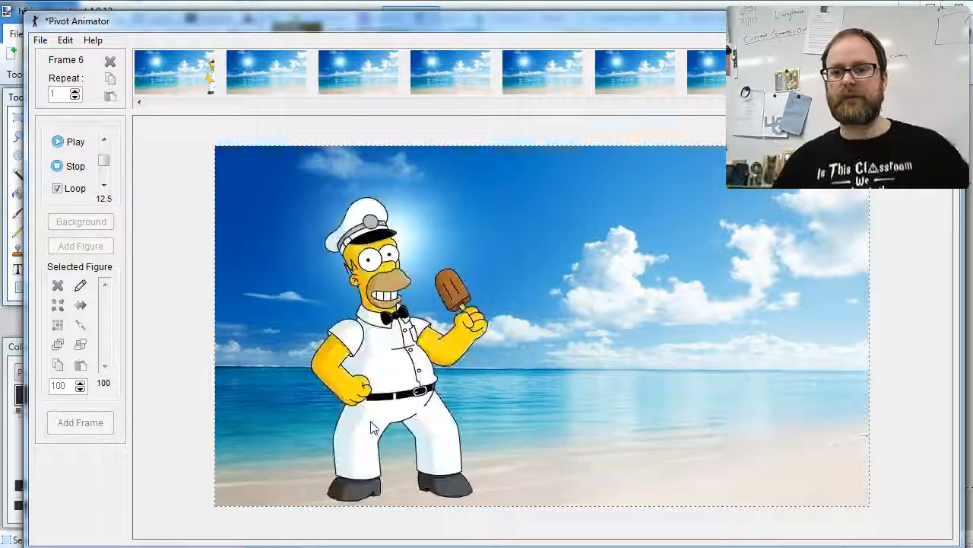
pyautogui.click(76, 165)
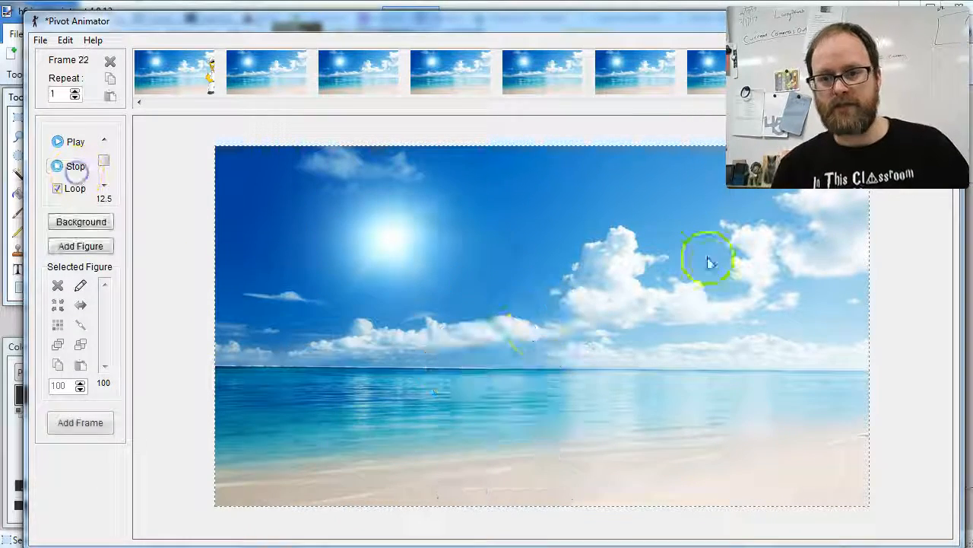
# Export the animation to the Desktop as a GIF named with the author's surname plus "- Homer Walks Across the Beach", at 100% size and super sample 2
pyautogui.click(39, 39)
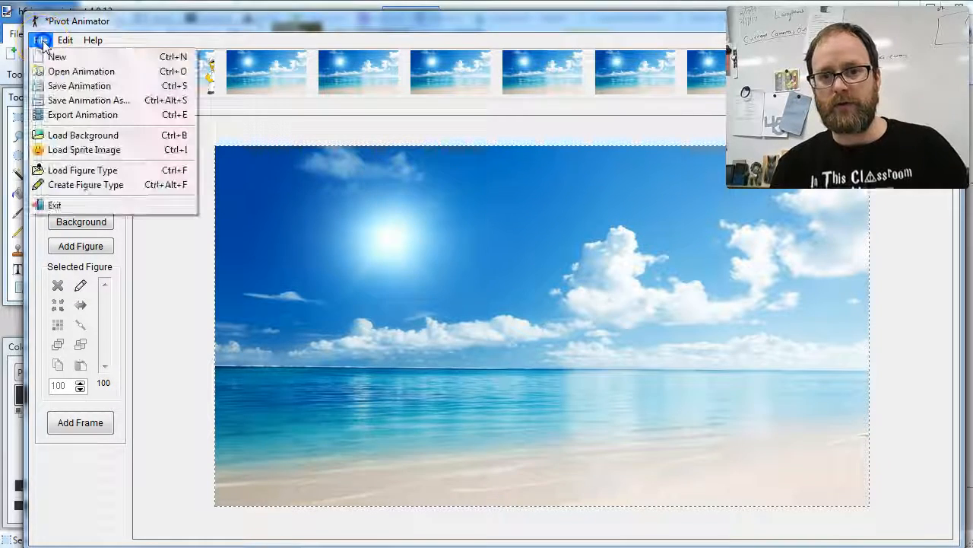
pyautogui.click(117, 115)
pyautogui.click(449, 490)
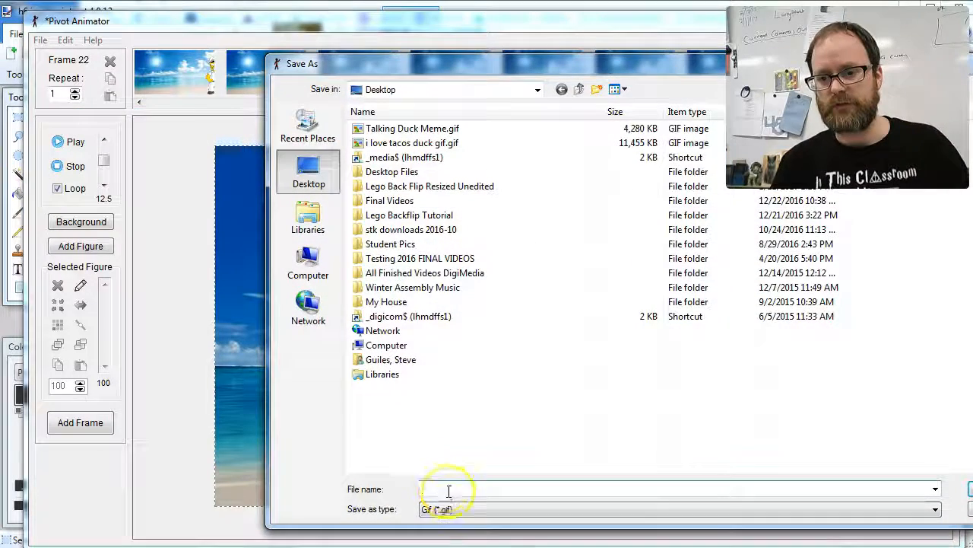
pyautogui.write('Homer Walks Across the Beach')
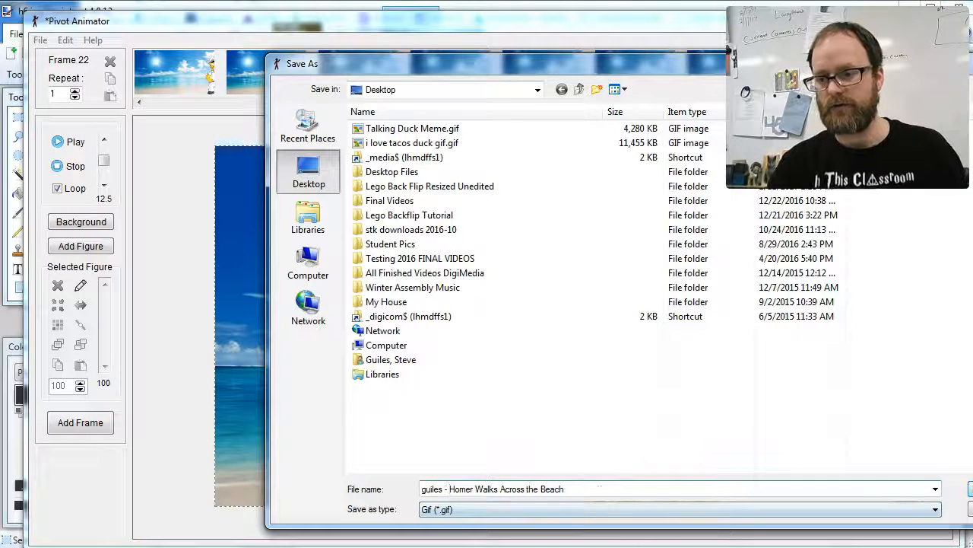
pyautogui.moveTo(611, 61); pyautogui.dragTo(529, 68)
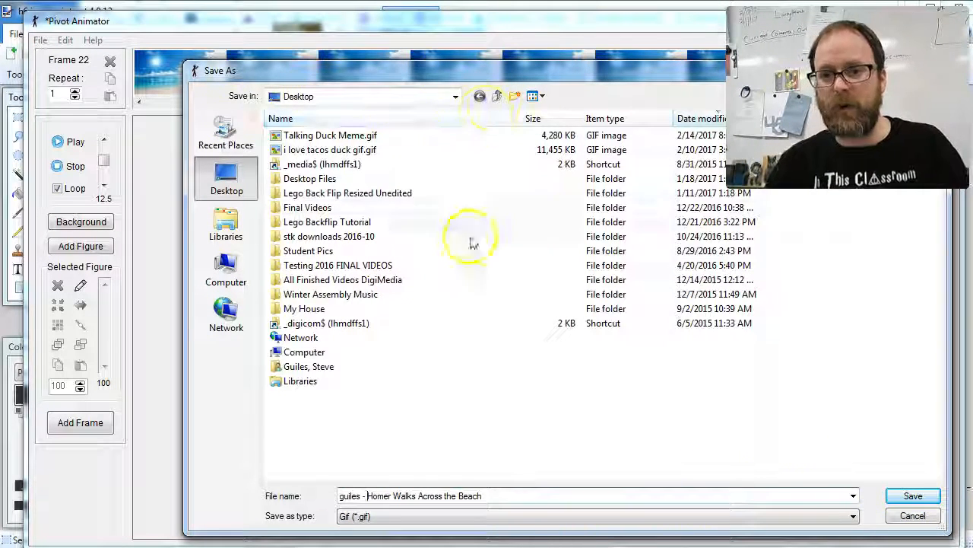
pyautogui.click(920, 498)
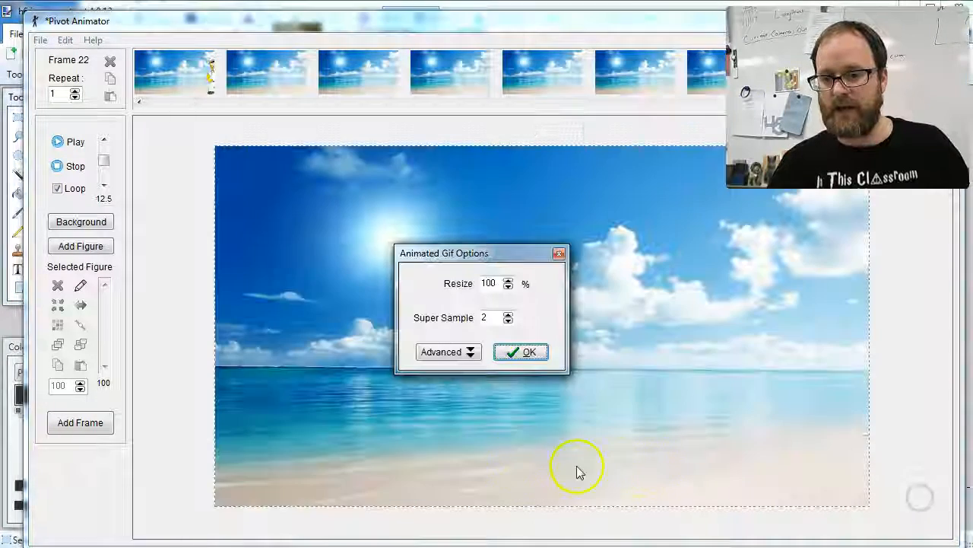
pyautogui.click(525, 354)
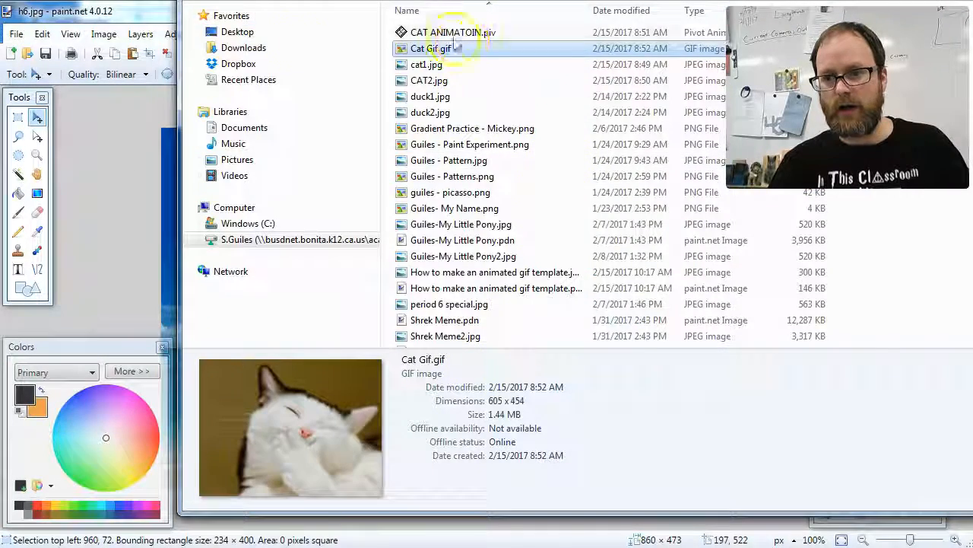
# Switch to the file browser, sort the Desktop files newest first, and open the exported Homer GIF
pyautogui.click(242, 33)
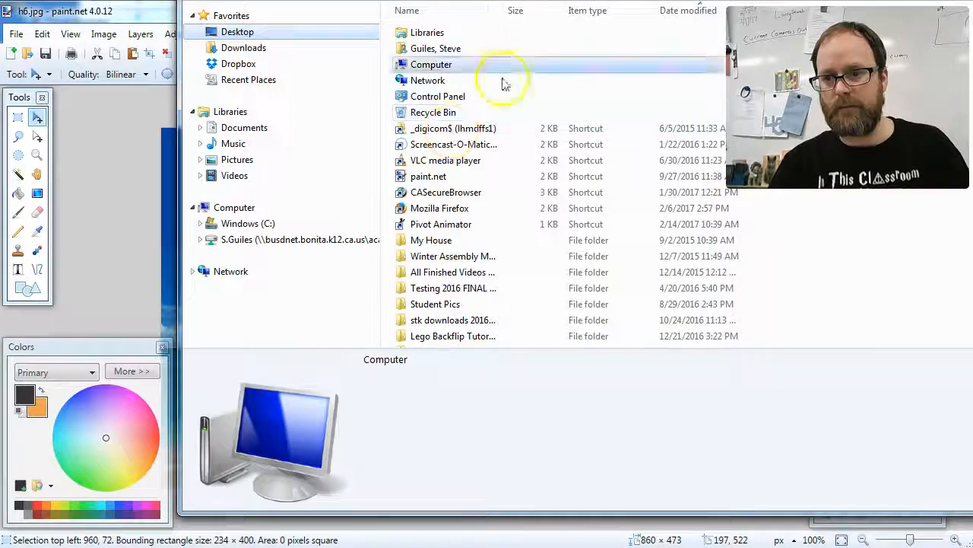
pyautogui.click(623, 16)
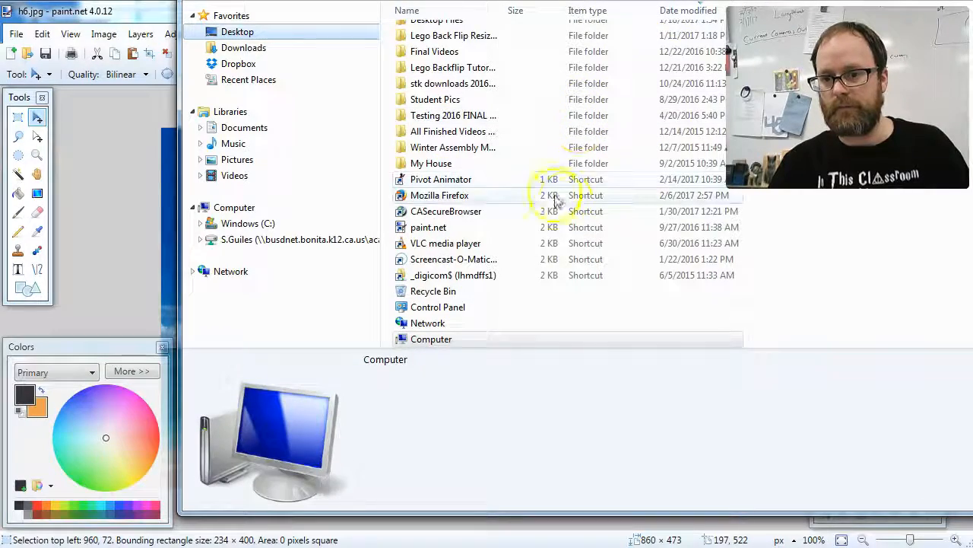
pyautogui.click(467, 243)
pyautogui.scroll(-12, 426, 246)
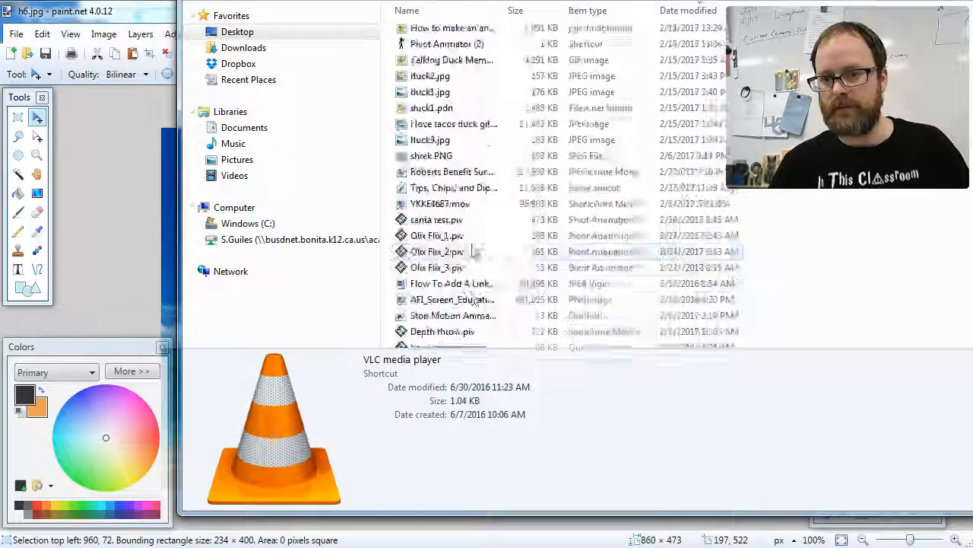
pyautogui.scroll(3, 457, 228)
pyautogui.doubleClick(452, 32)
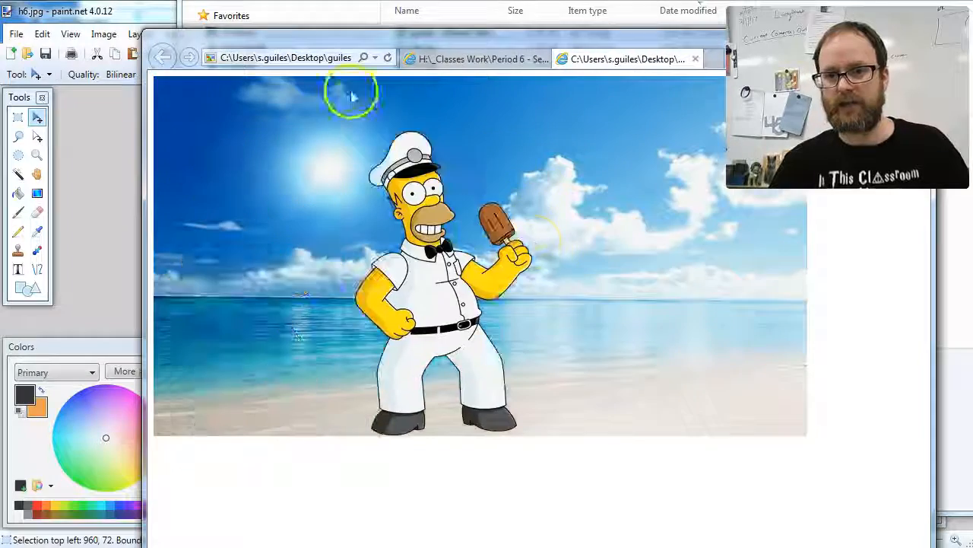
# Reposition the Internet Explorer window to watch the GIF play, and close the window
pyautogui.moveTo(403, 46); pyautogui.dragTo(330, 25)
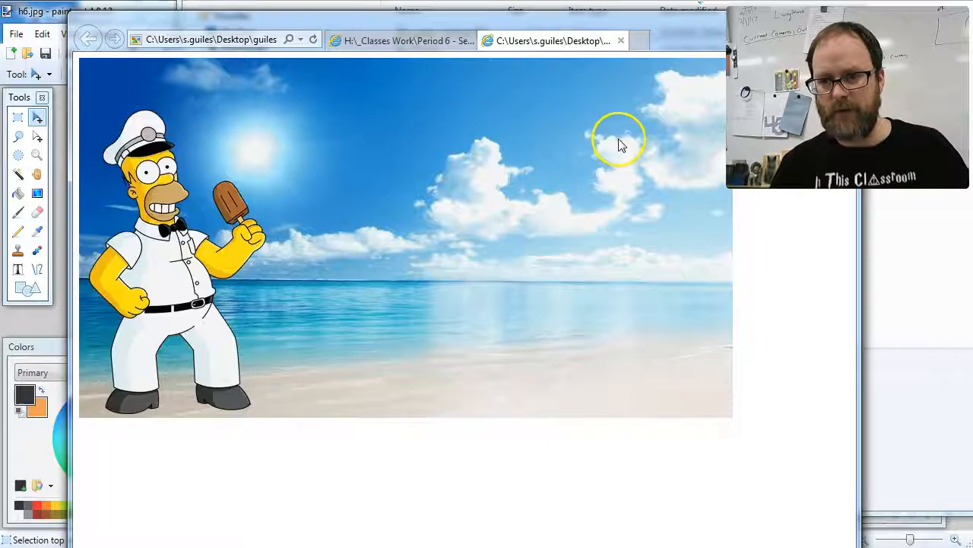
pyautogui.moveTo(641, 17)
pyautogui.mouseDown()
pyautogui.moveTo(658, 102)
pyautogui.moveTo(569, 60)
pyautogui.moveTo(646, 54)
pyautogui.moveTo(601, 63)
pyautogui.mouseUp()
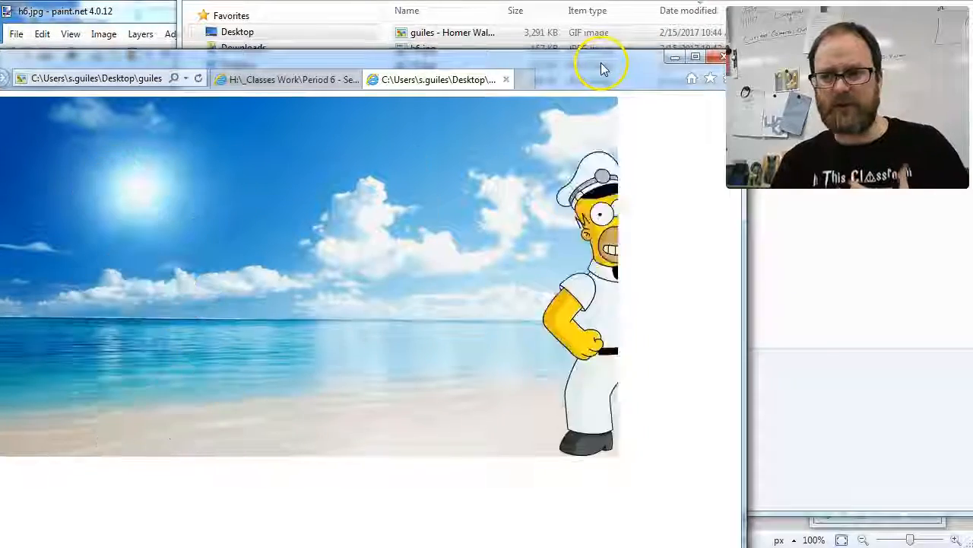
pyautogui.click(719, 59)
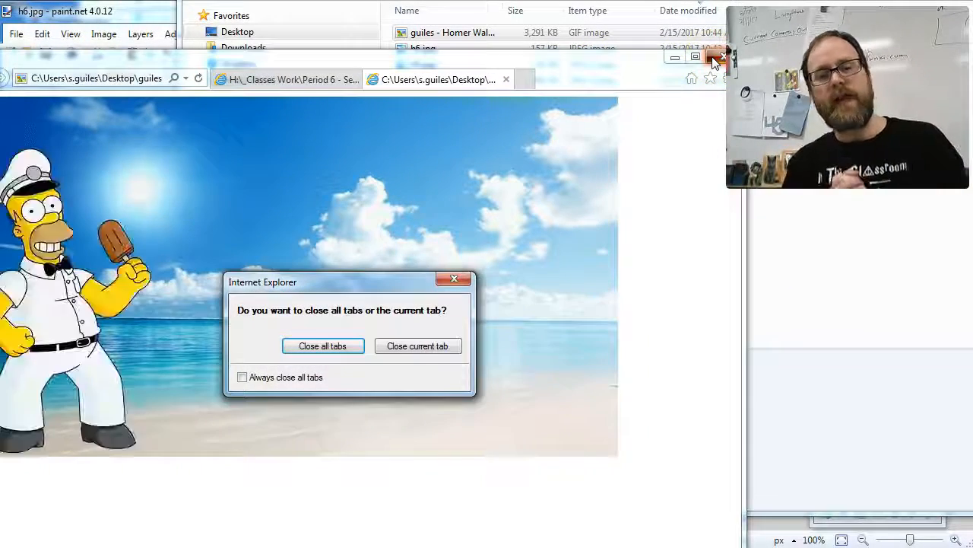